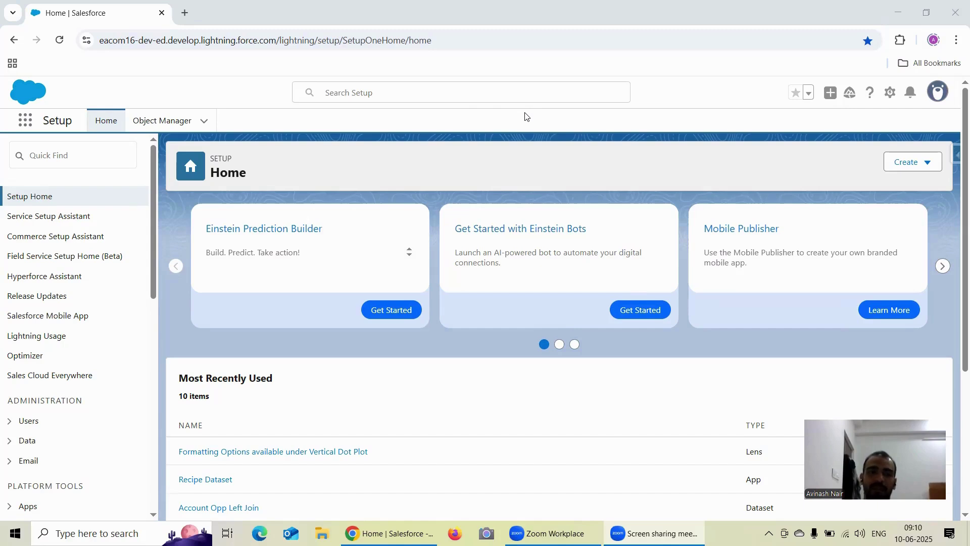
Open Analytics Studio and start a new lens on the Account Opp Left Join dataset
click(24, 123)
click(60, 220)
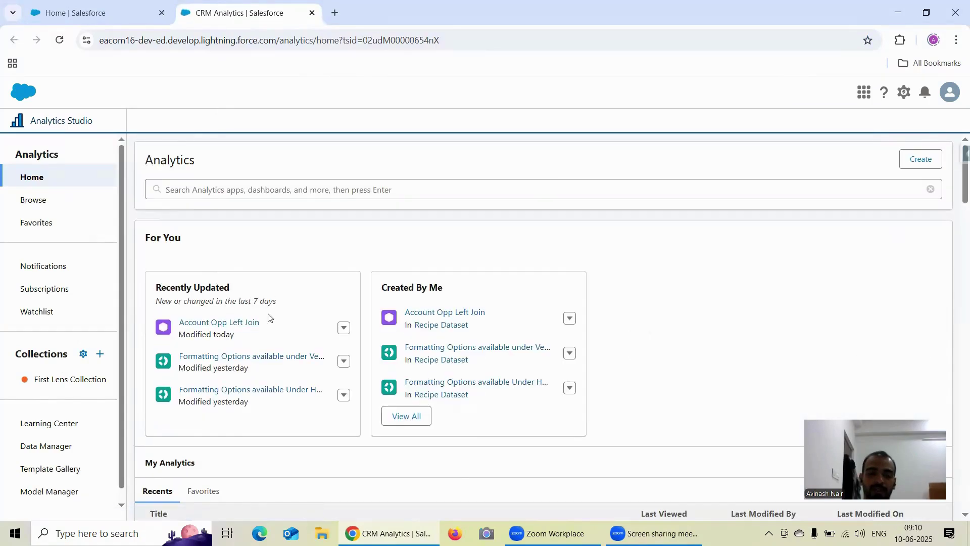
click(237, 323)
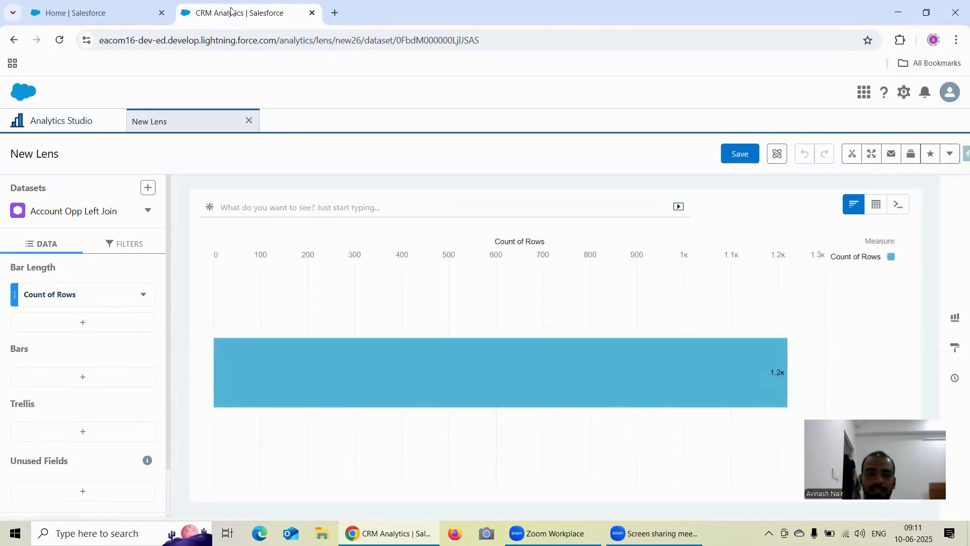
Duplicate the new lens's browser tab twice and return to the original lens tab
right_click(248, 19)
click(295, 131)
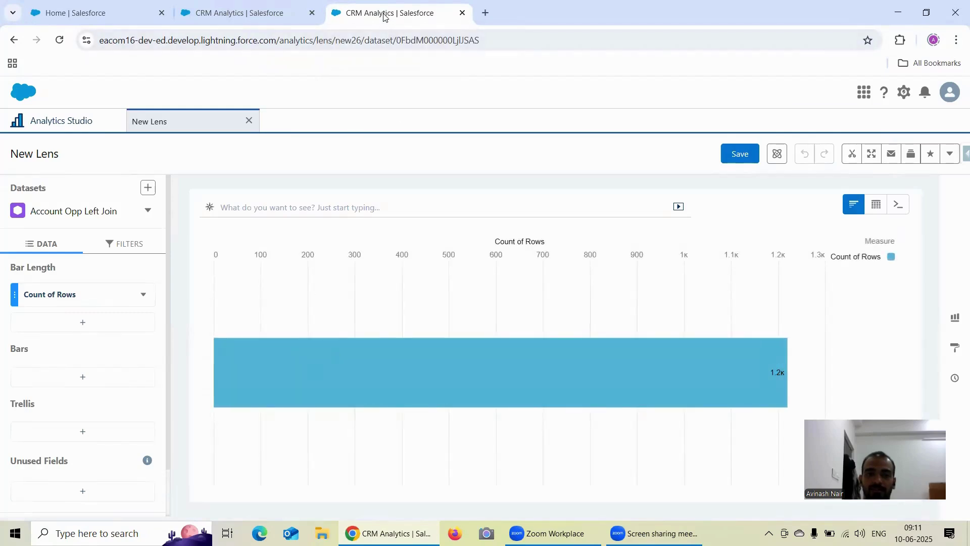
right_click(383, 12)
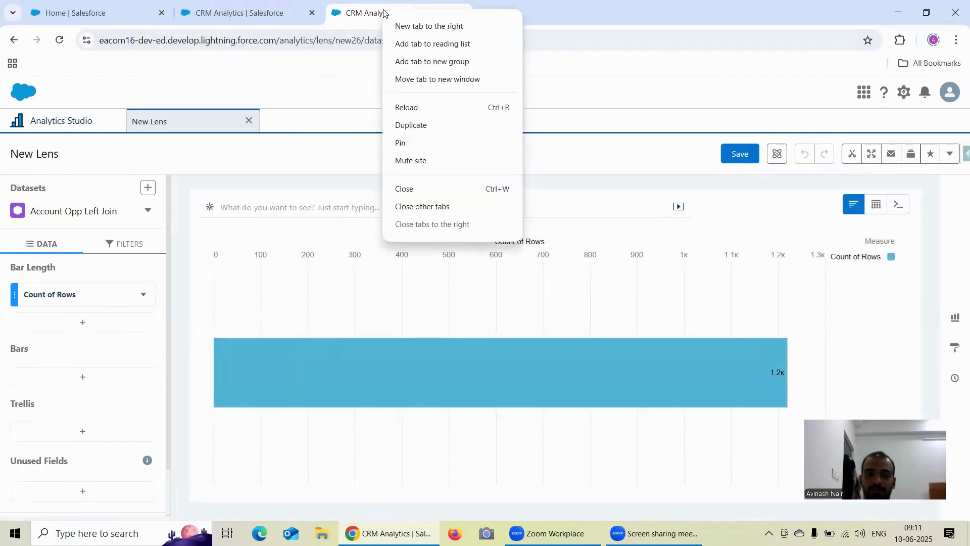
click(426, 127)
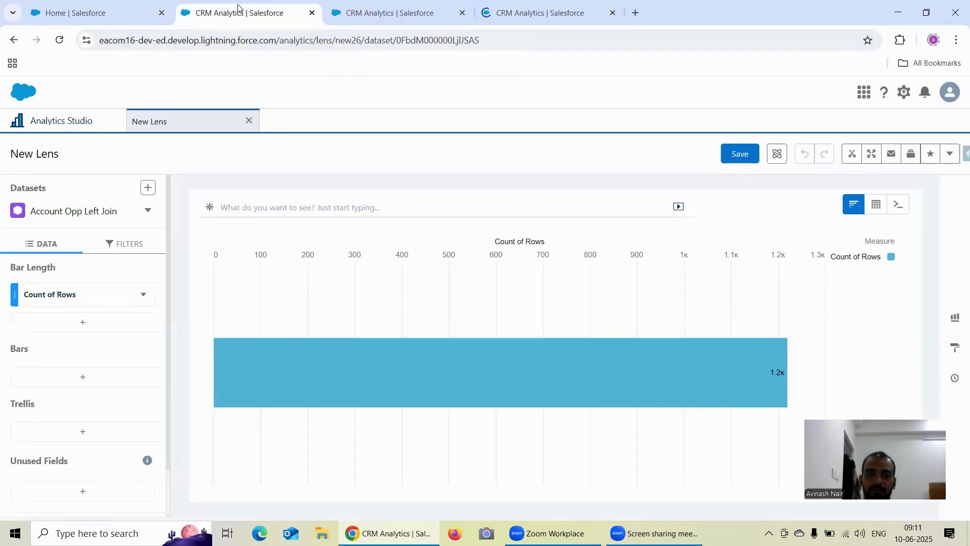
Change the lens's chart type from bar to Heat Map
click(956, 317)
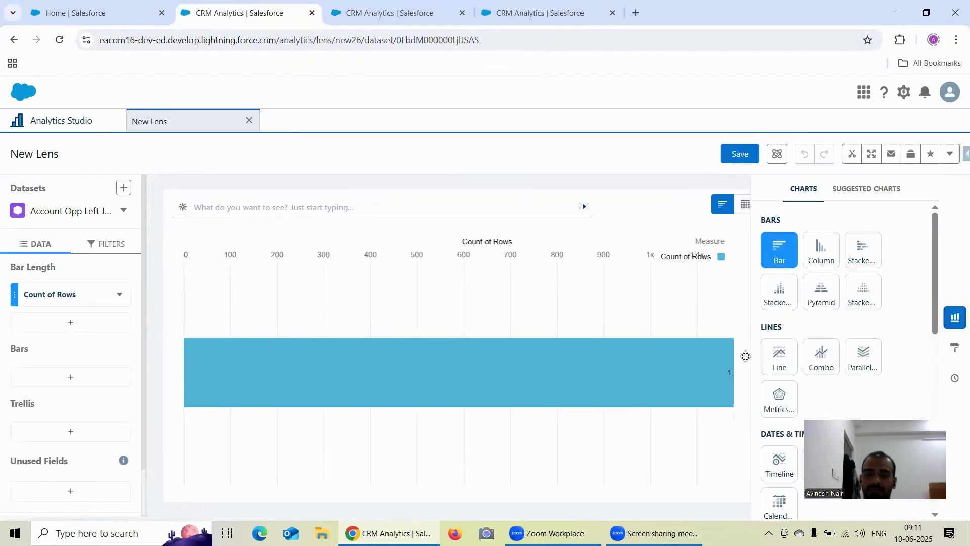
scroll(870, 382, down, 8)
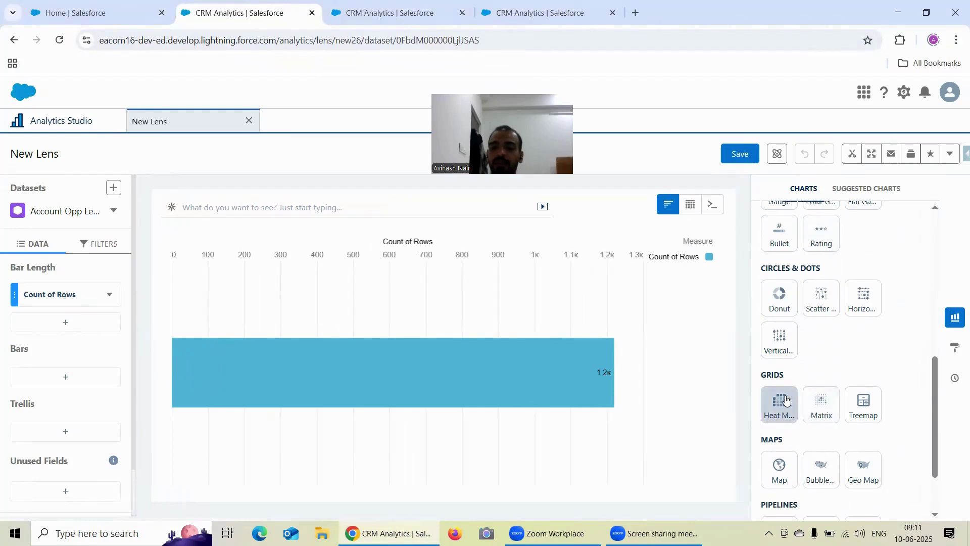
click(778, 402)
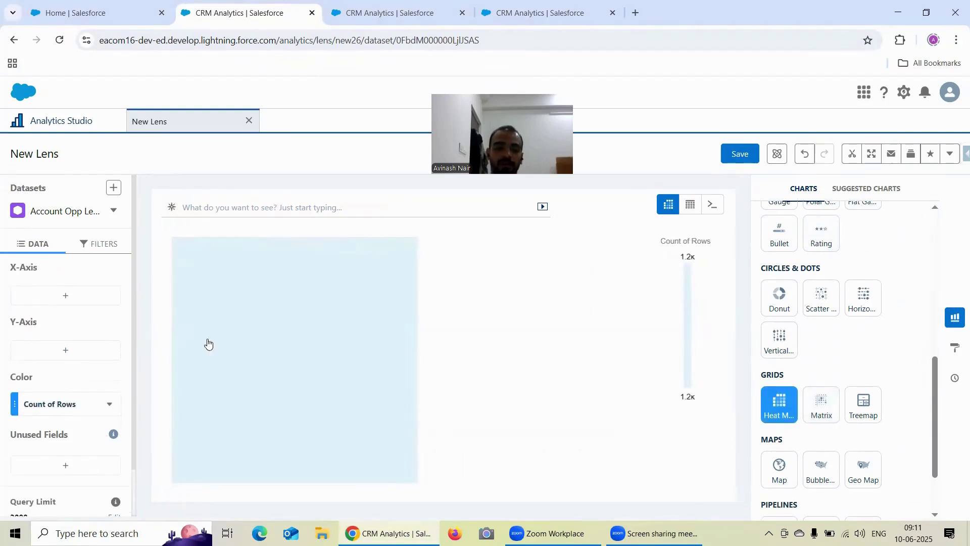
Group the heat map's X-Axis by Stage Bucket, leaving Count of Rows as the color measure
scroll(60, 354, down, 1)
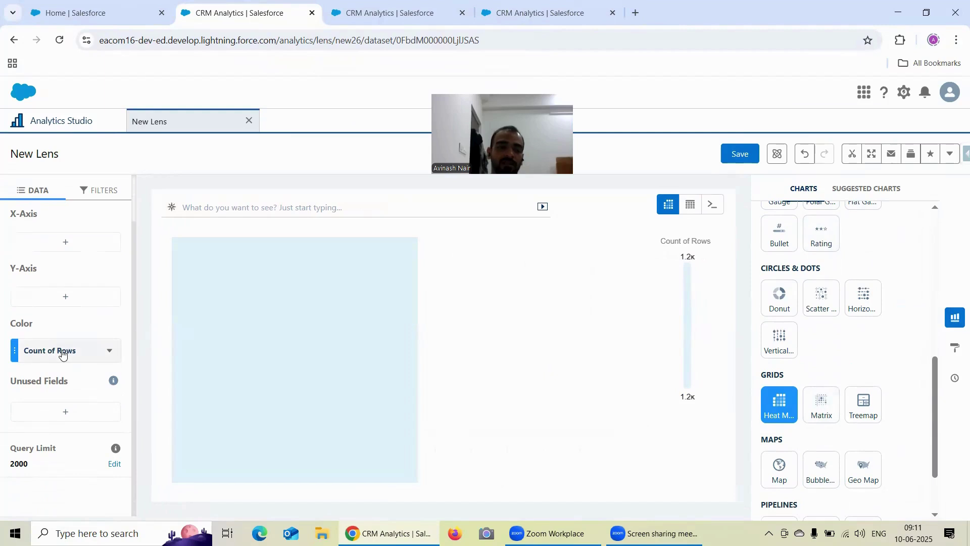
click(70, 353)
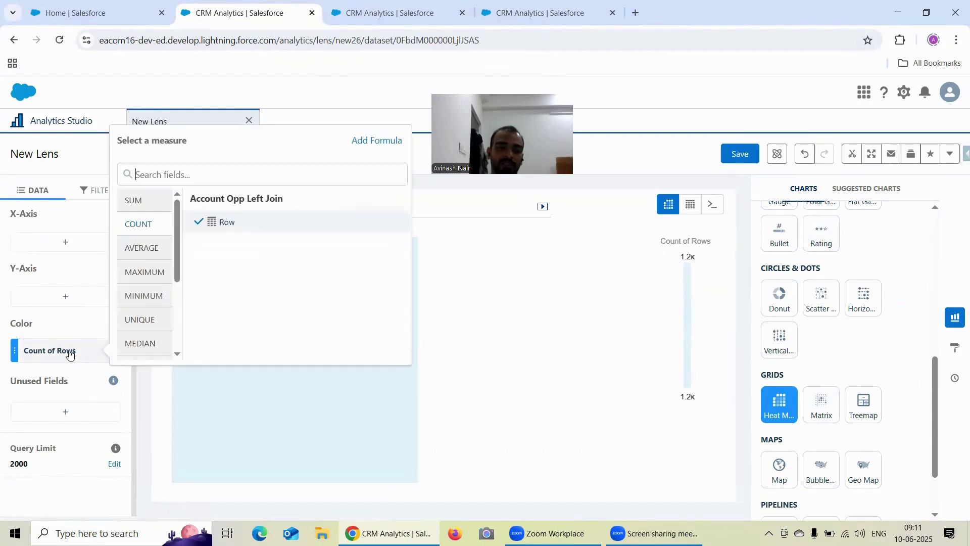
click(53, 242)
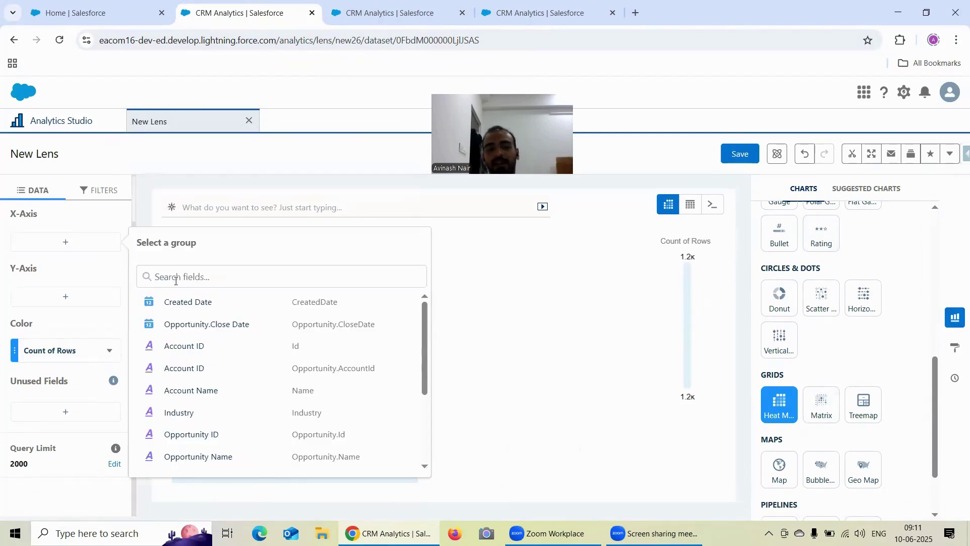
scroll(222, 394, down, 3)
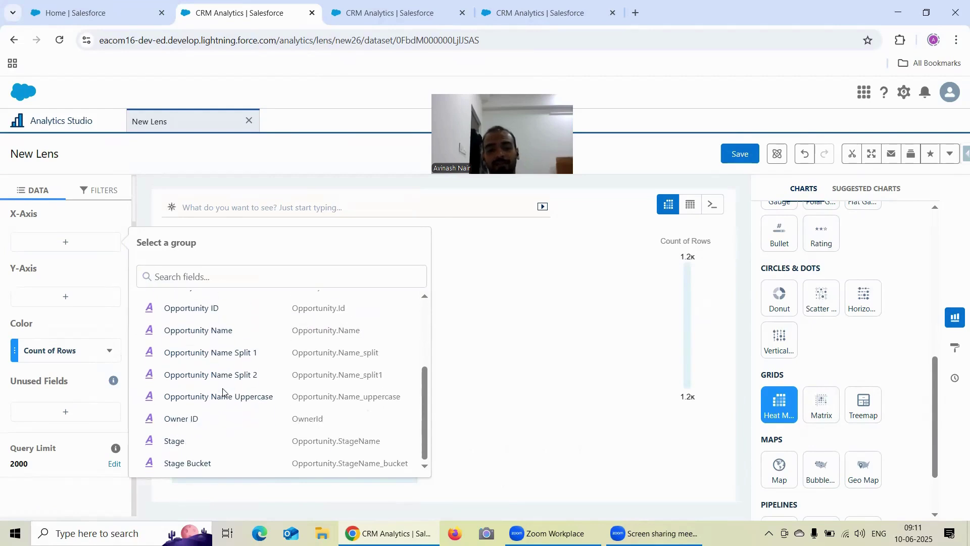
click(199, 462)
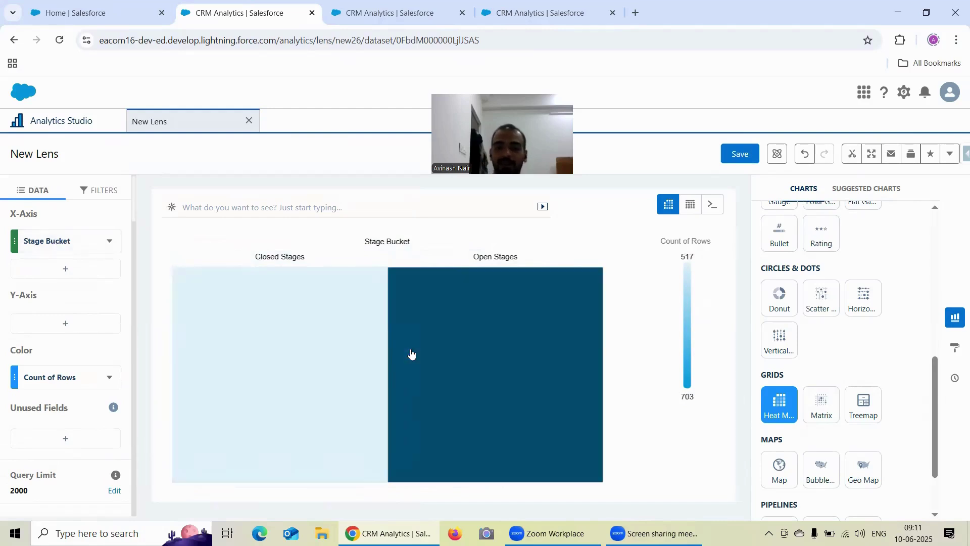
mouse_move(423, 348)
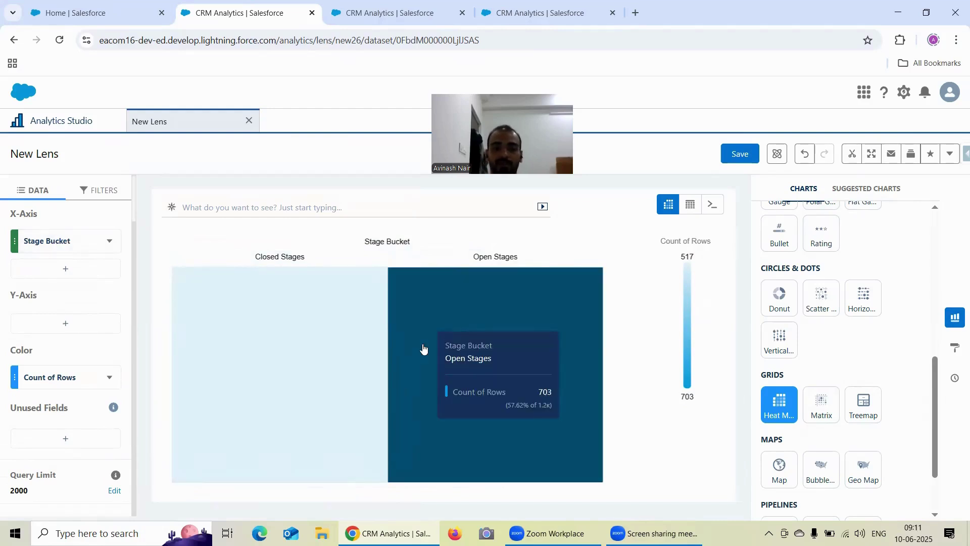
click(67, 323)
click(66, 296)
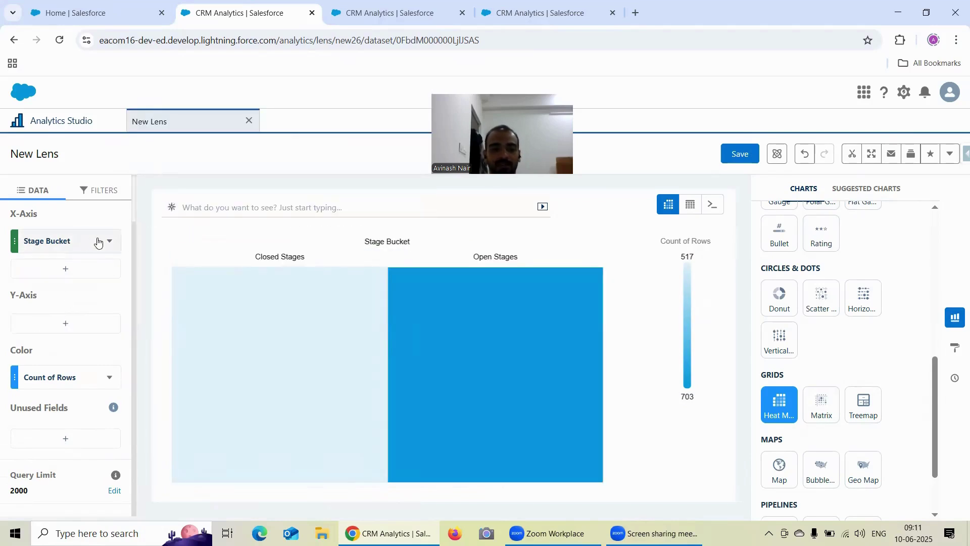
Start a second lens on the Account Opp Left Join dataset and set its chart type to Heat Map
click(58, 123)
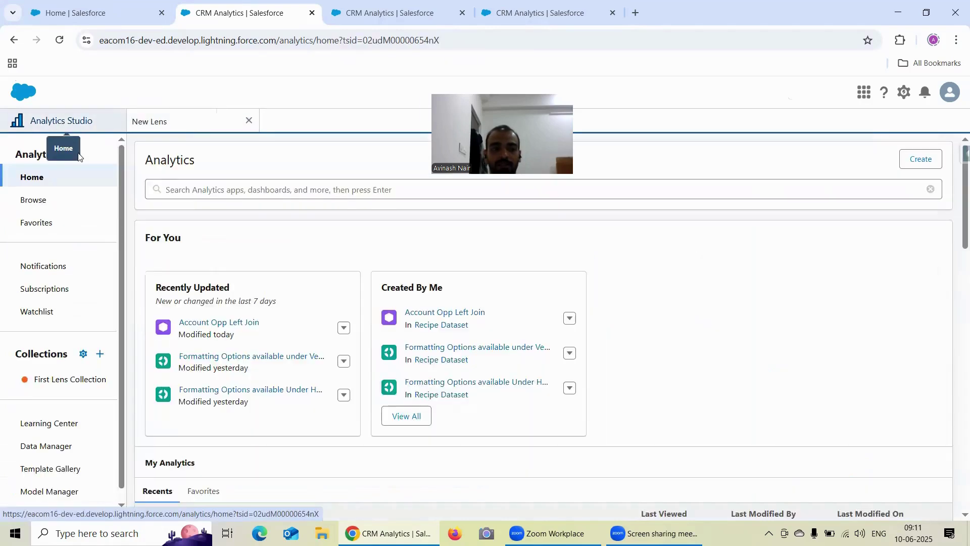
click(219, 323)
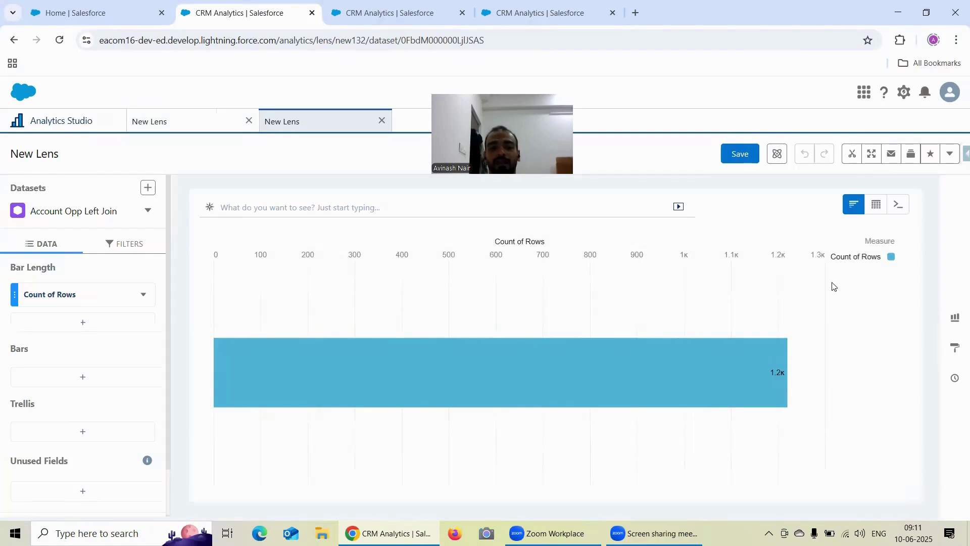
click(954, 322)
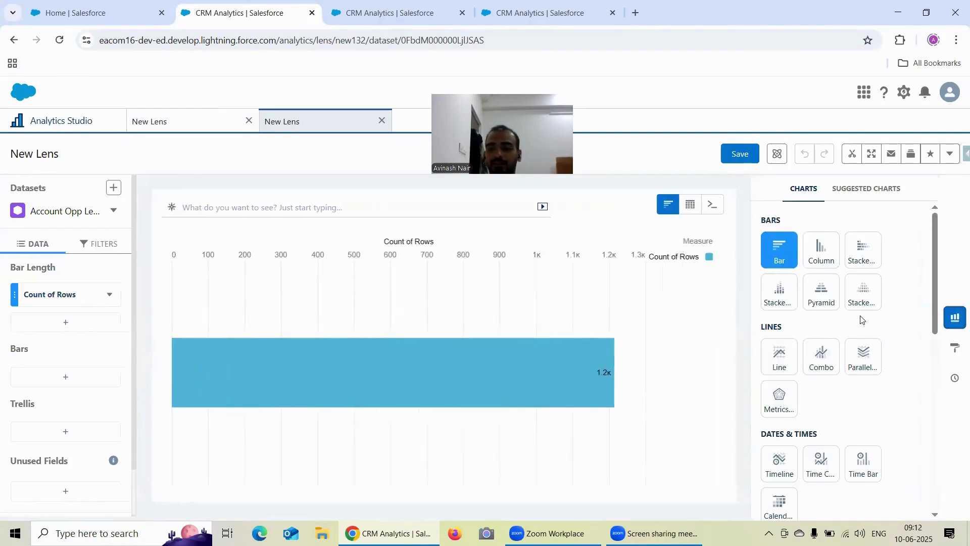
scroll(849, 328, down, 5)
scroll(804, 372, down, 3)
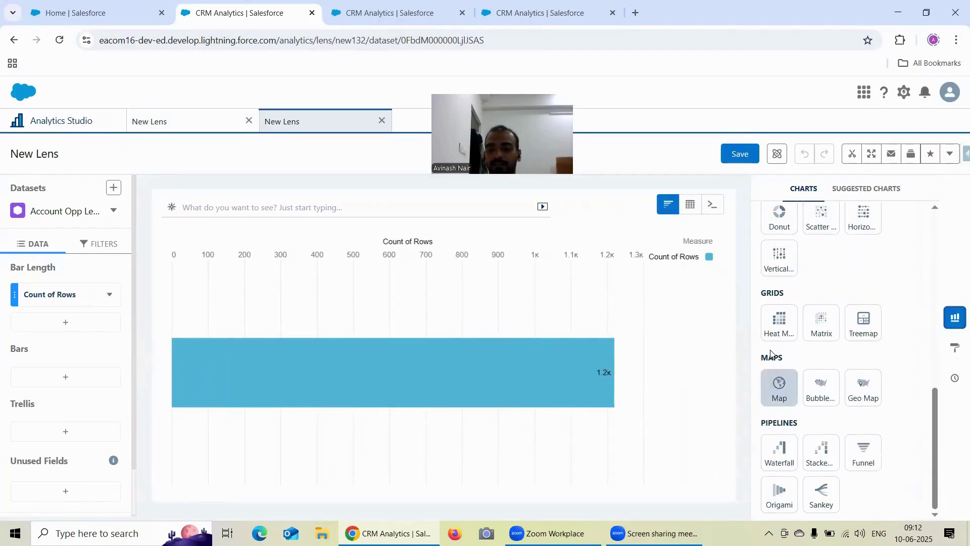
click(778, 323)
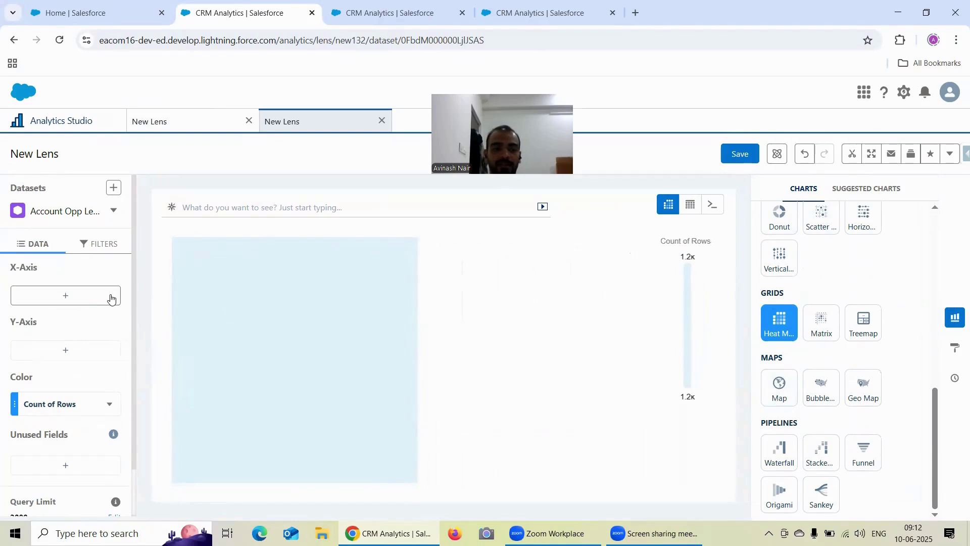
Group the second heat map's Y-Axis by Stage Bucket and compare it with the first lens
click(80, 351)
scroll(225, 289, down, 3)
click(305, 349)
mouse_move(340, 329)
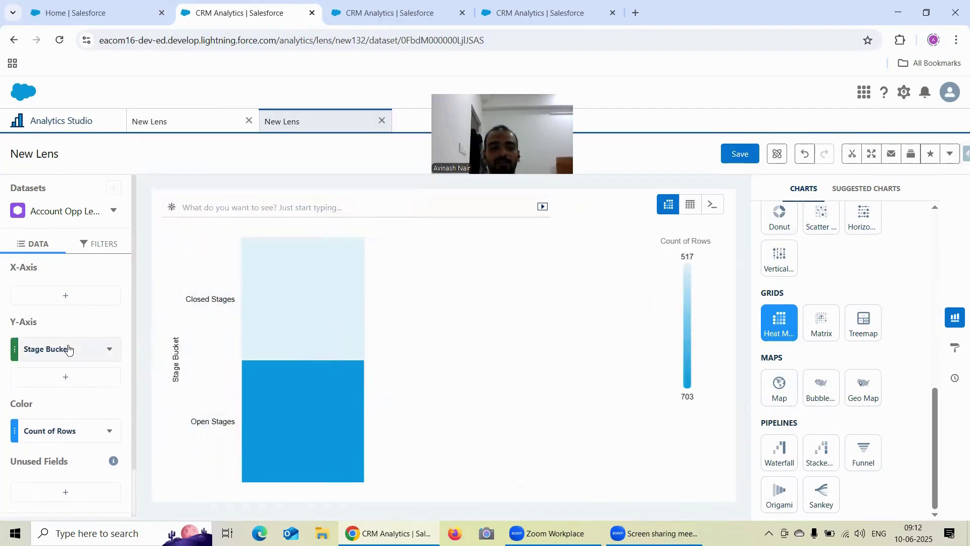
click(196, 122)
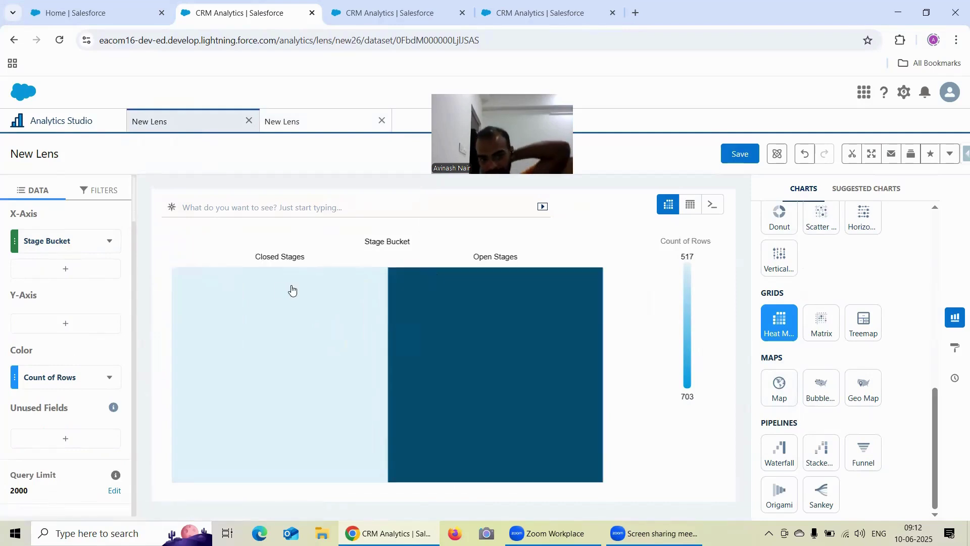
mouse_move(406, 276)
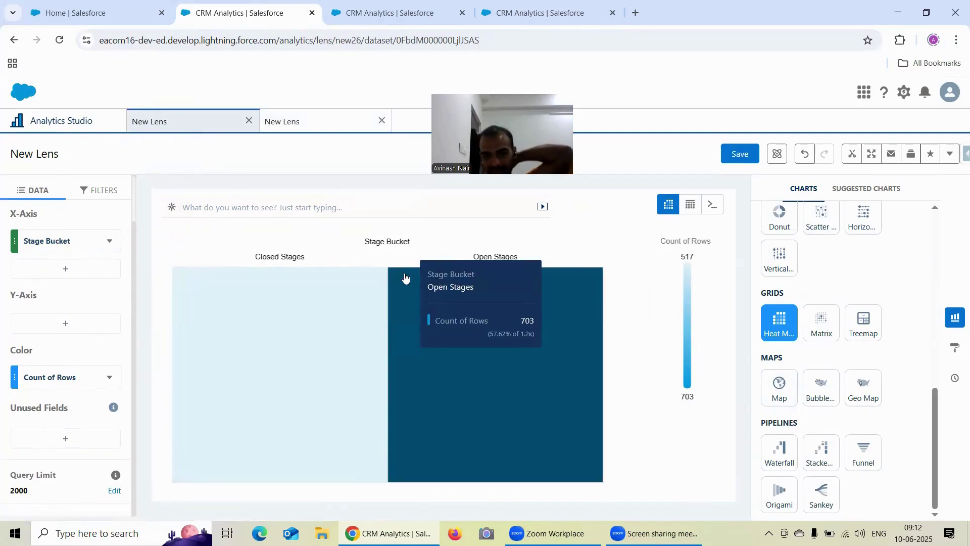
Start a third lens on the Account Opp Left Join dataset and set its chart type to Heat Map
click(75, 124)
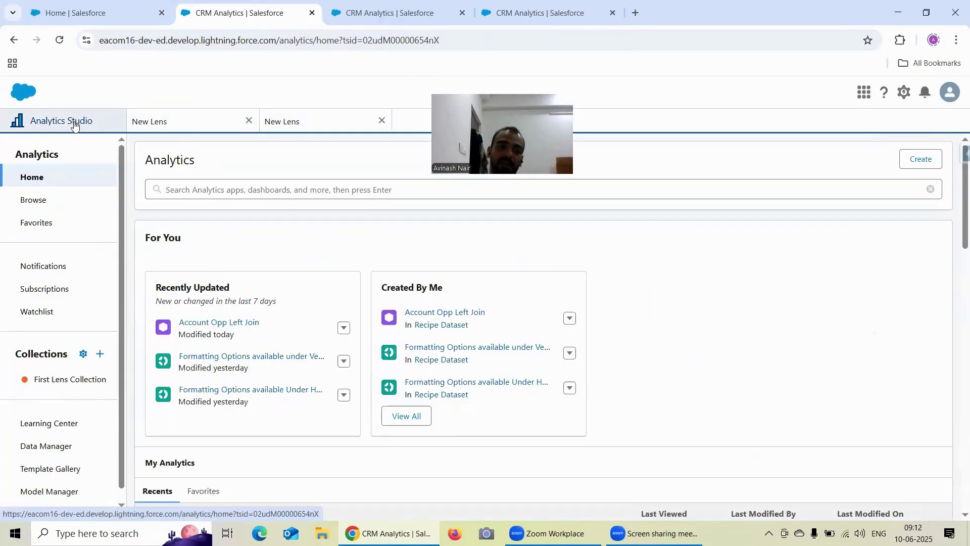
click(217, 321)
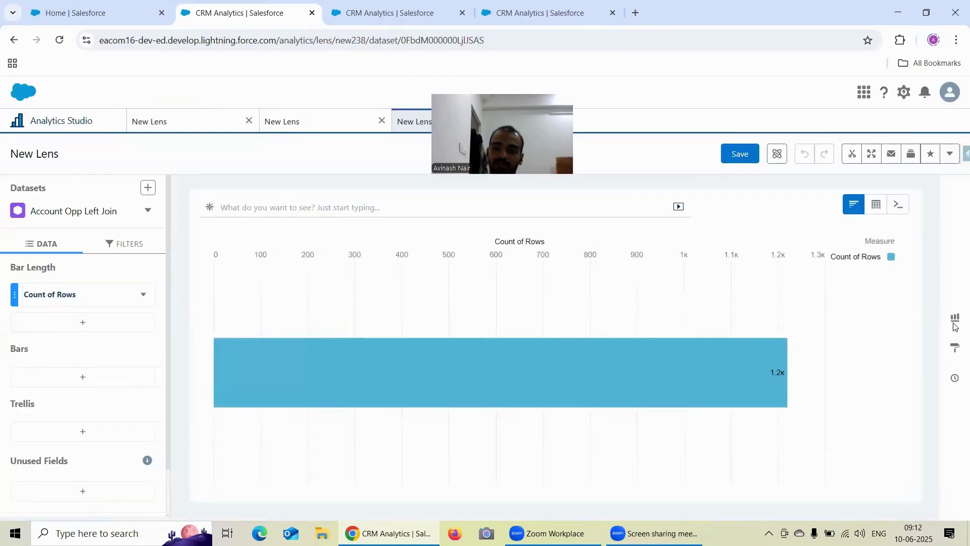
click(956, 319)
scroll(849, 318, down, 5)
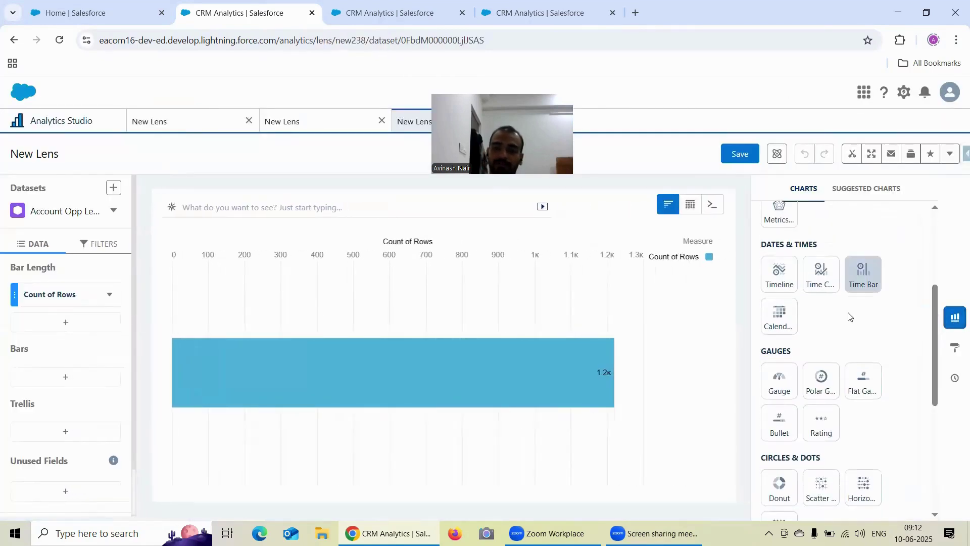
scroll(790, 372, down, 3)
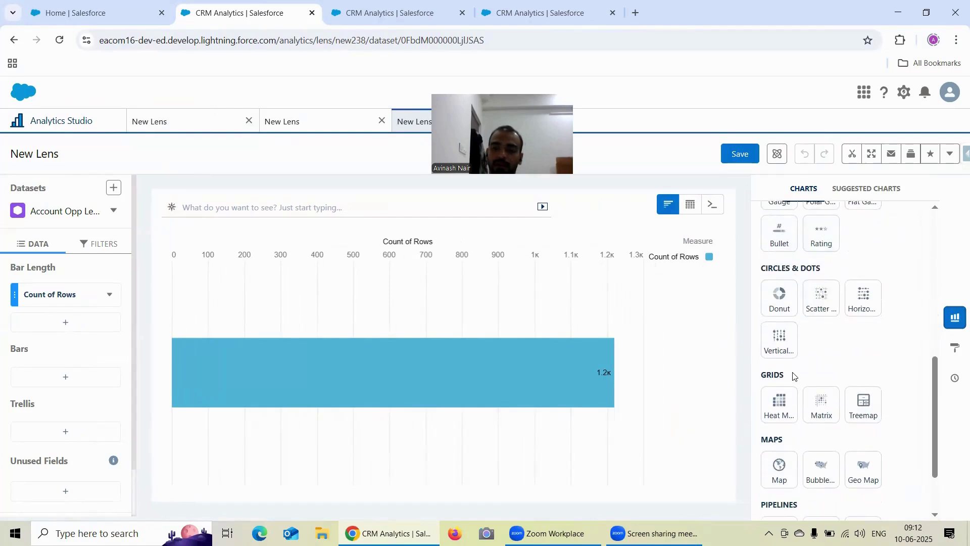
click(780, 404)
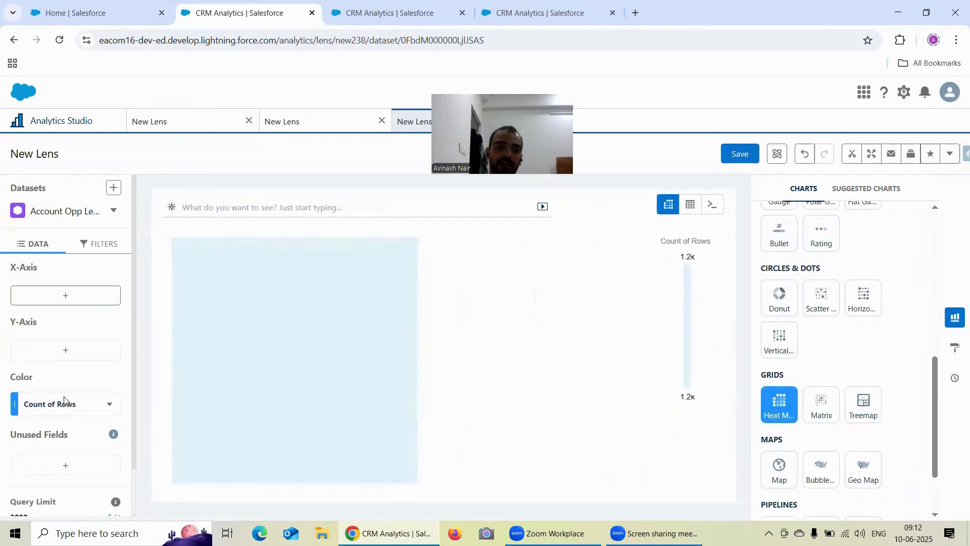
Group the third heat map's X-Axis by Stage Bucket and its Y-Axis by Stage
click(83, 301)
scroll(228, 384, down, 4)
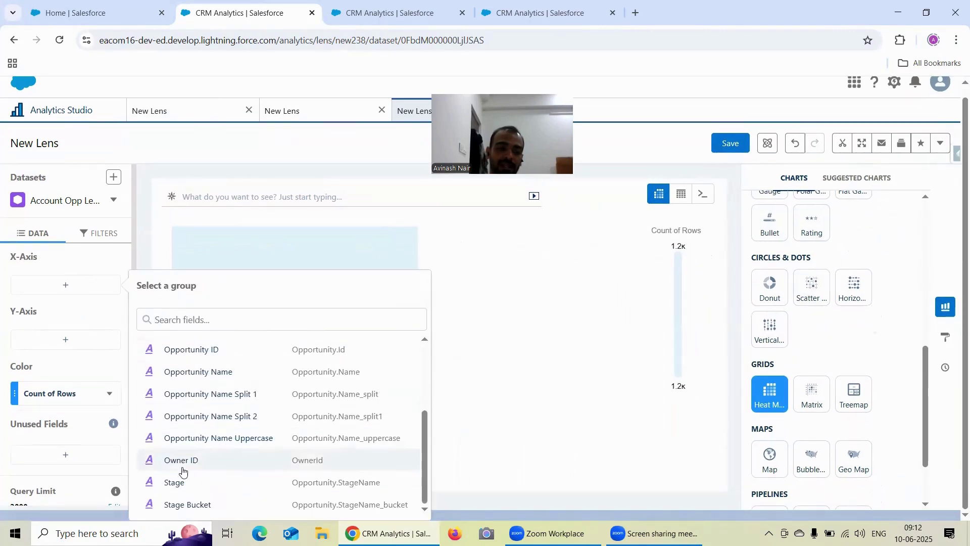
click(192, 504)
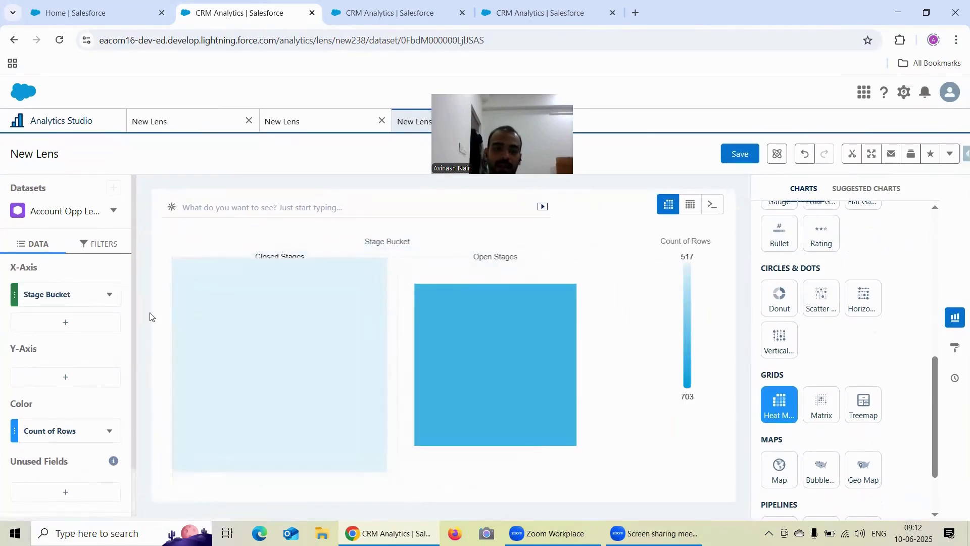
click(60, 383)
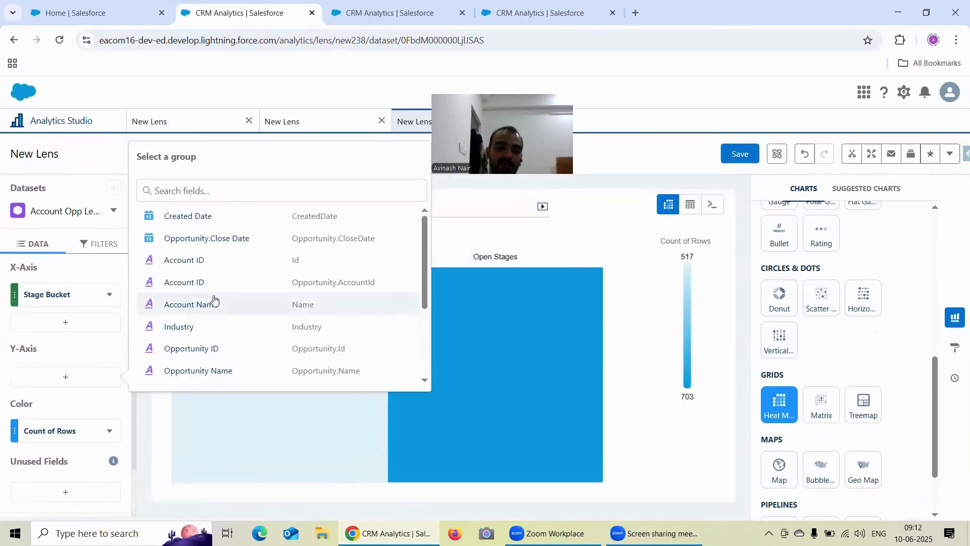
scroll(211, 303, down, 2)
click(193, 354)
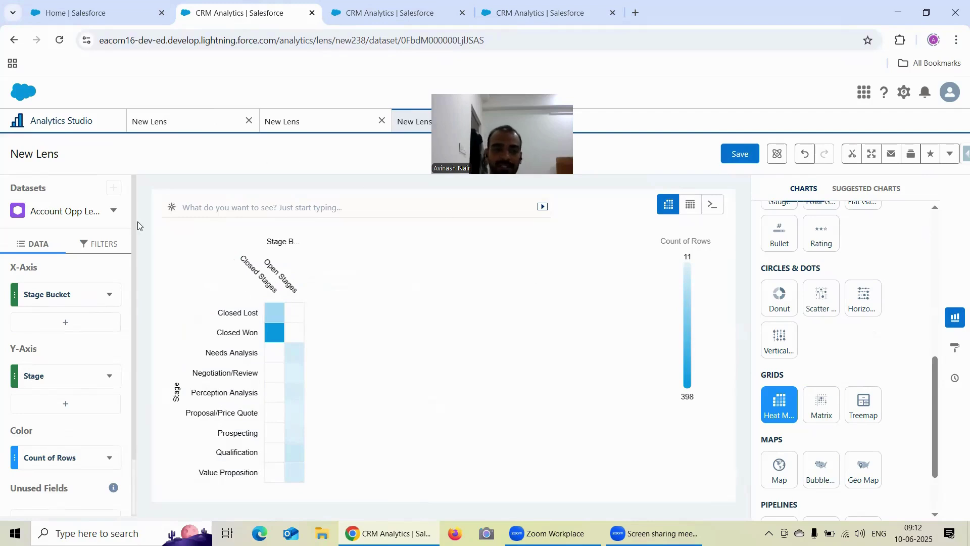
Delete the Stage Bucket group from the X-Axis and the Stage group from the Y-Axis
click(111, 295)
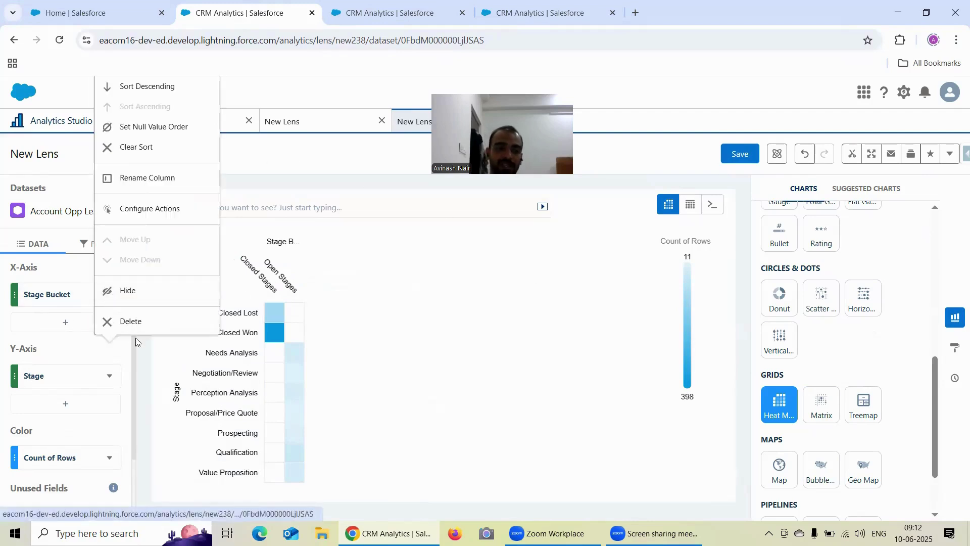
click(129, 323)
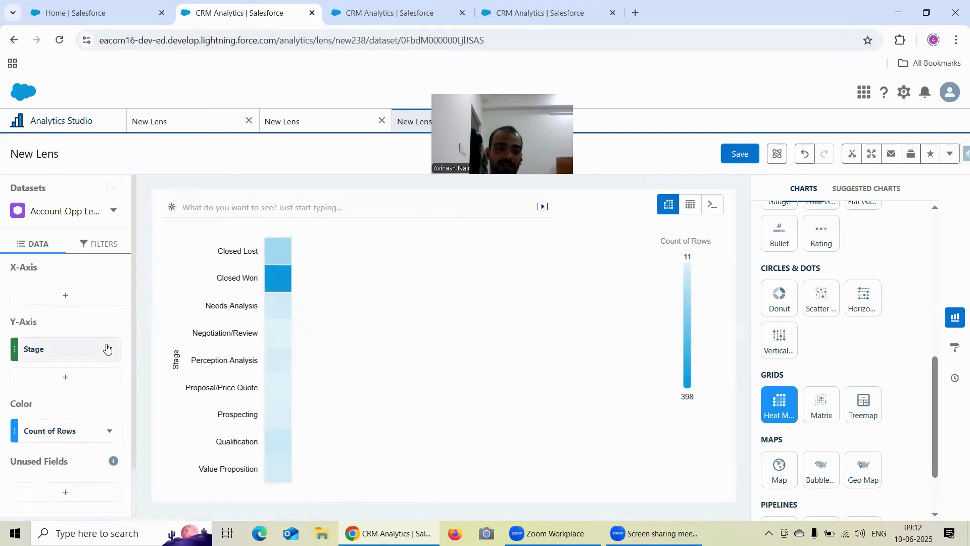
click(109, 349)
click(114, 322)
Group the third heat map's X-Axis by Stage and its Y-Axis by Stage Bucket
click(75, 297)
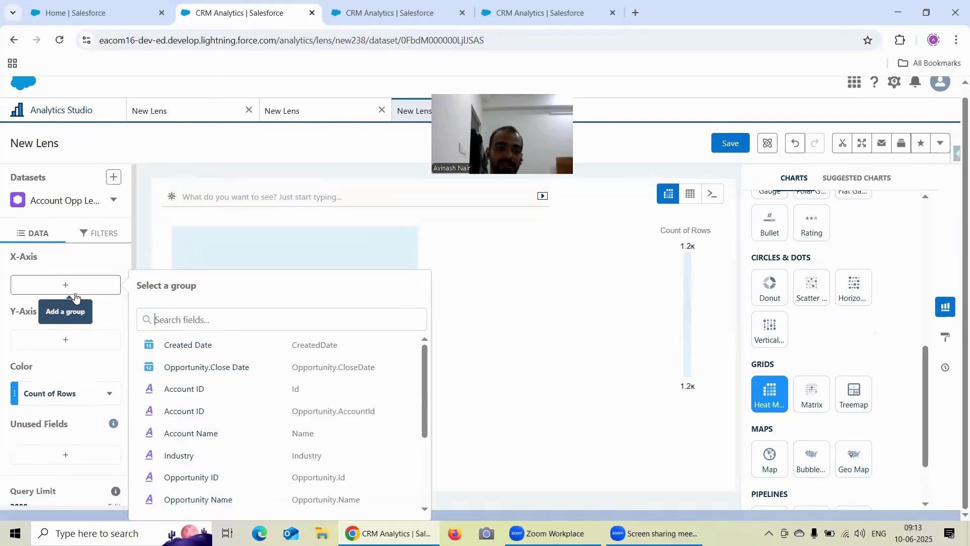
scroll(256, 402, down, 3)
click(175, 482)
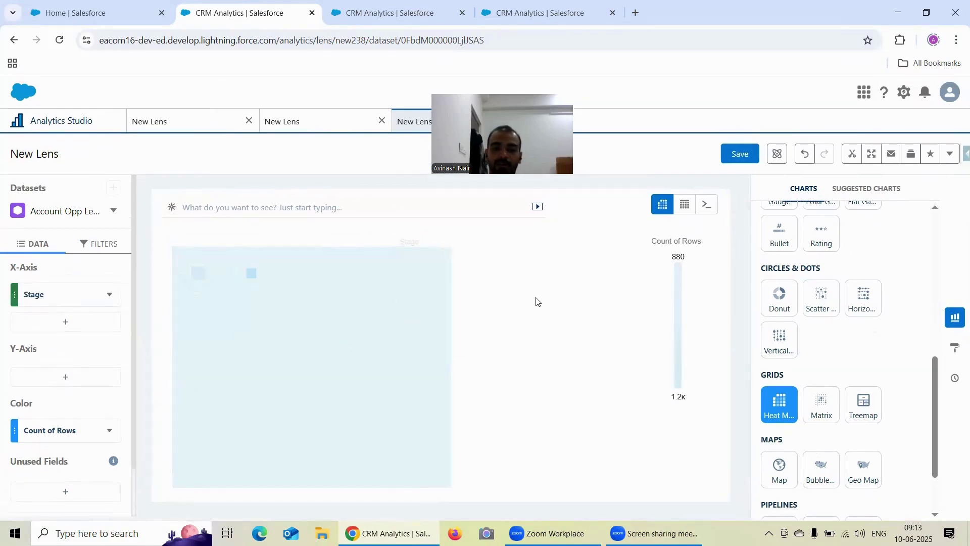
click(82, 375)
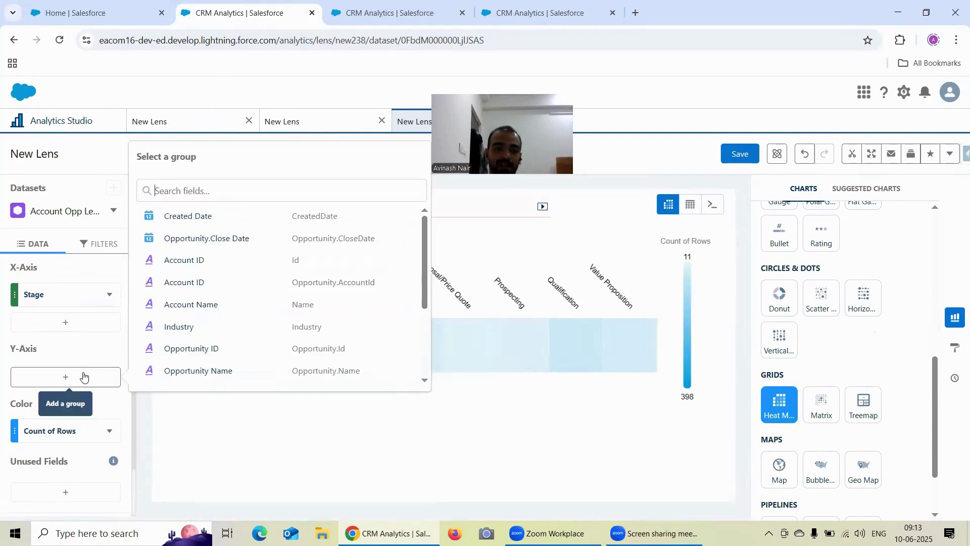
scroll(233, 309, down, 2)
scroll(233, 308, down, 2)
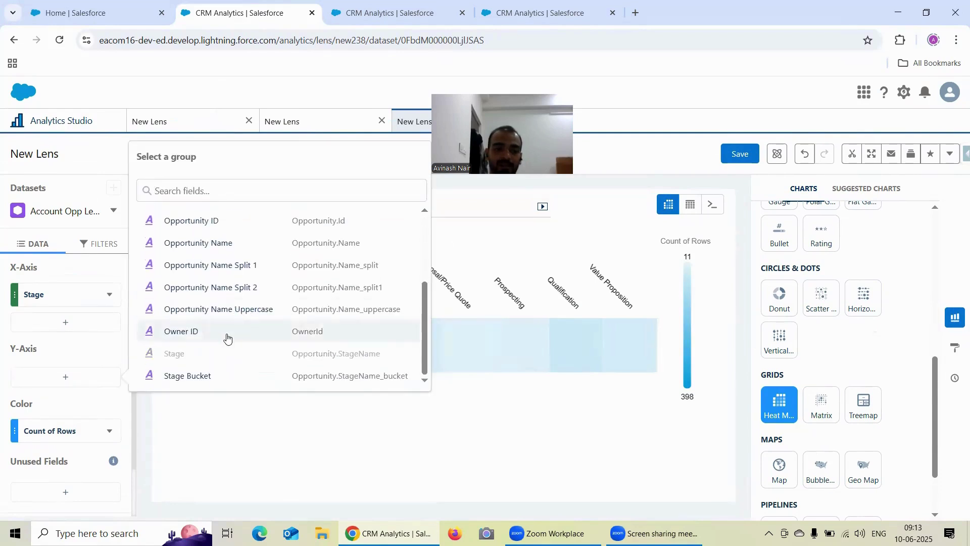
click(209, 375)
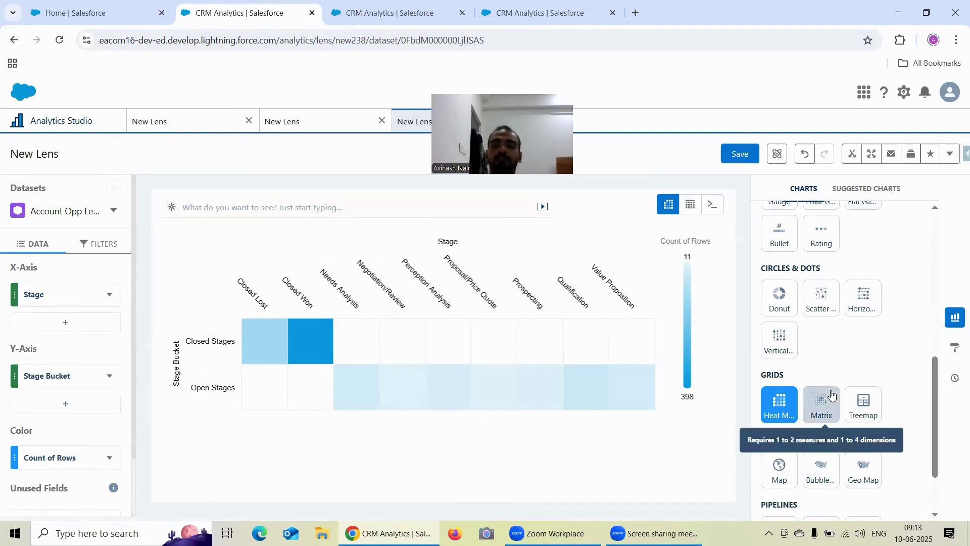
Open the heat map's formatting options and examine the X-Axis and Y-Axis settings
click(957, 348)
scroll(879, 303, down, 3)
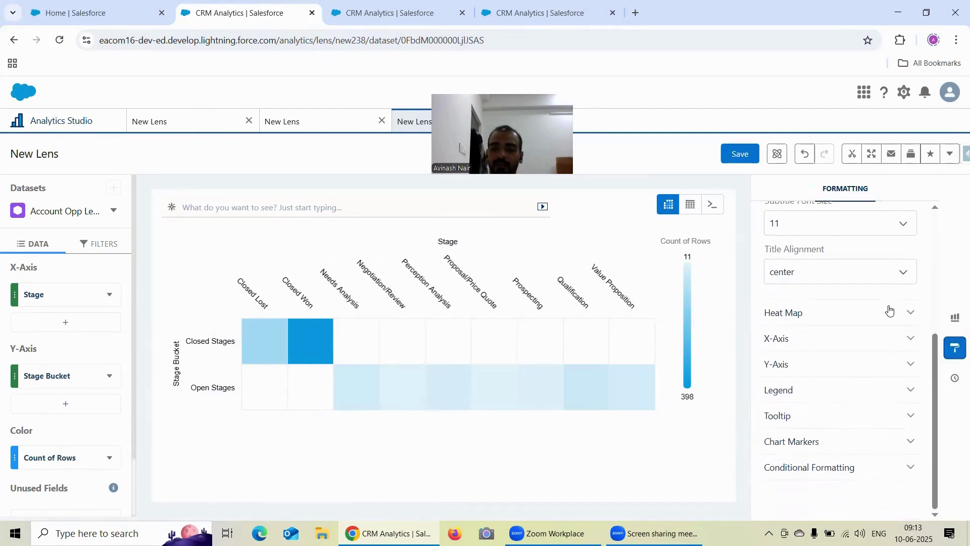
click(775, 340)
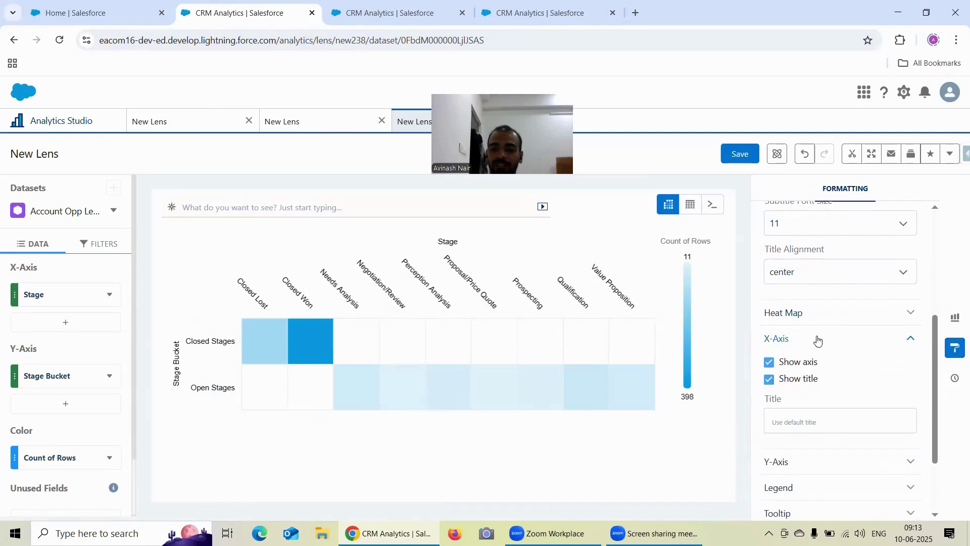
scroll(836, 331, down, 1)
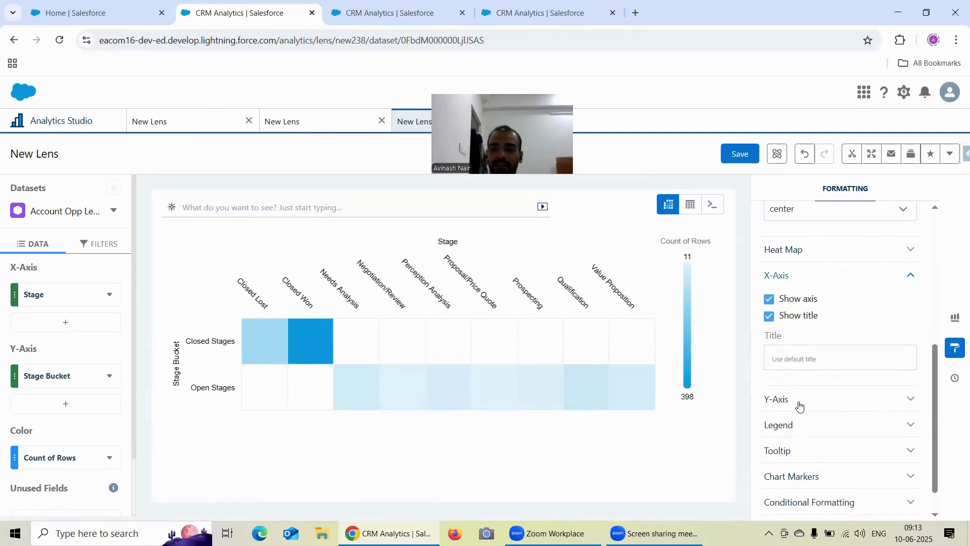
click(799, 402)
scroll(842, 342, down, 2)
scroll(809, 339, up, 3)
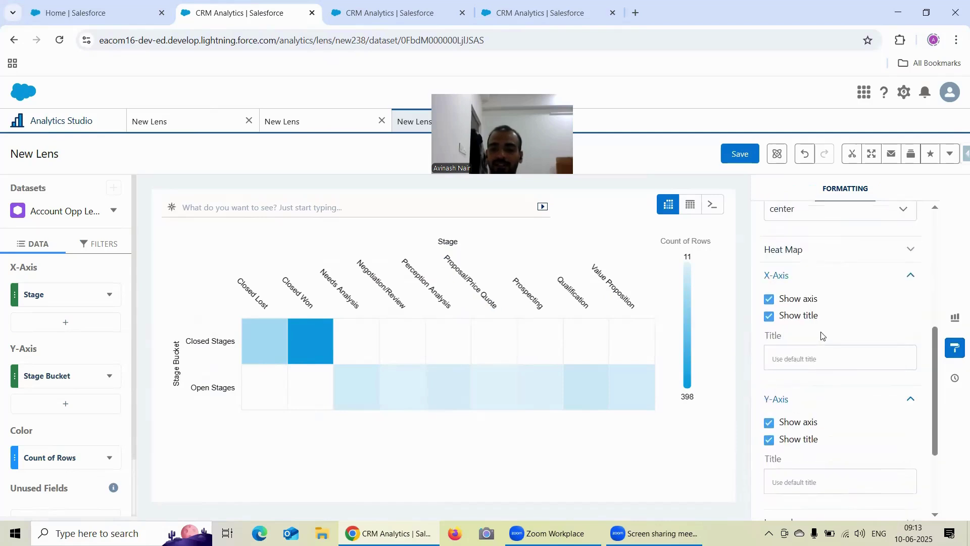
Try the heat map's Auto Fit as None and as Fit, and return it to Preserve labels
click(806, 312)
scroll(833, 303, down, 1)
click(793, 304)
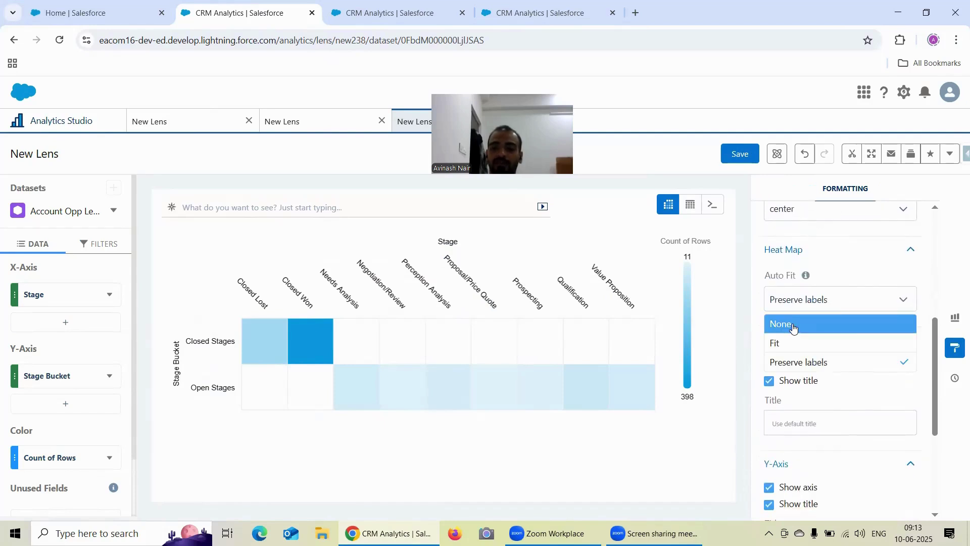
click(793, 326)
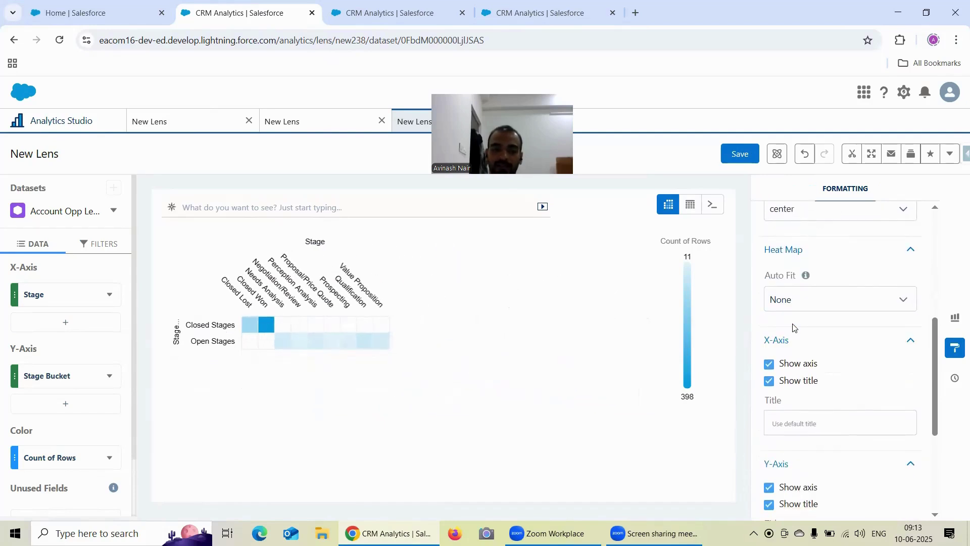
click(796, 300)
click(797, 344)
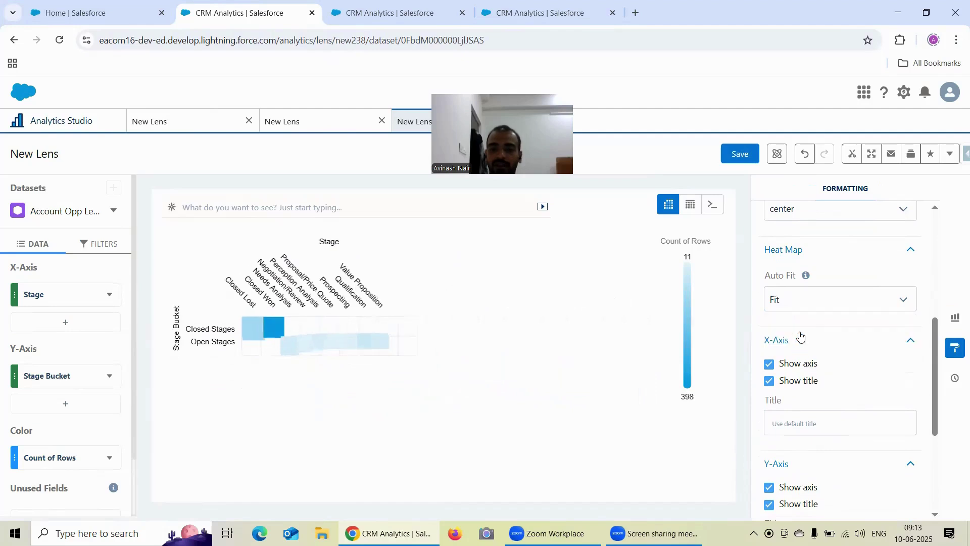
click(808, 305)
click(807, 363)
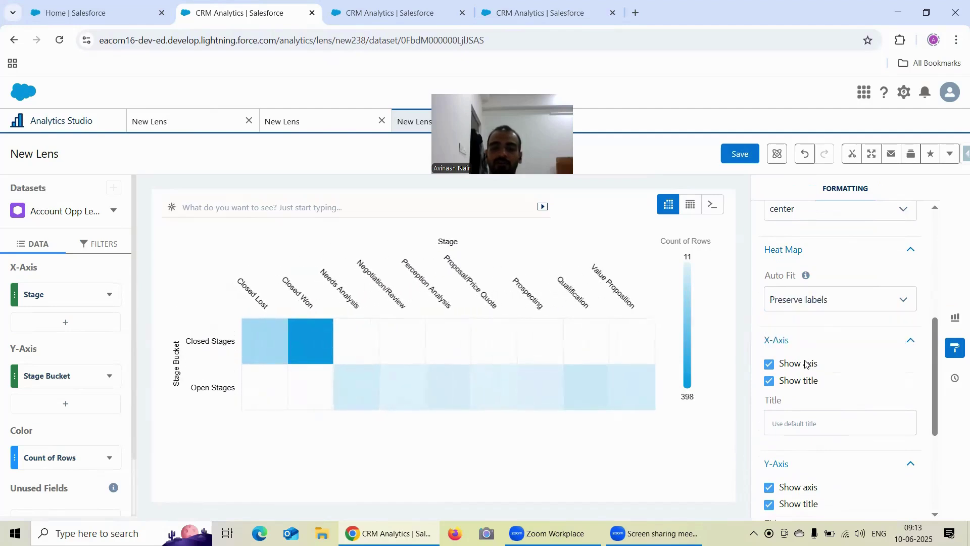
mouse_move(808, 282)
Examine the heat map's Conditional Formatting, Legend, Tooltip and Chart Markers formatting options
scroll(855, 350, down, 4)
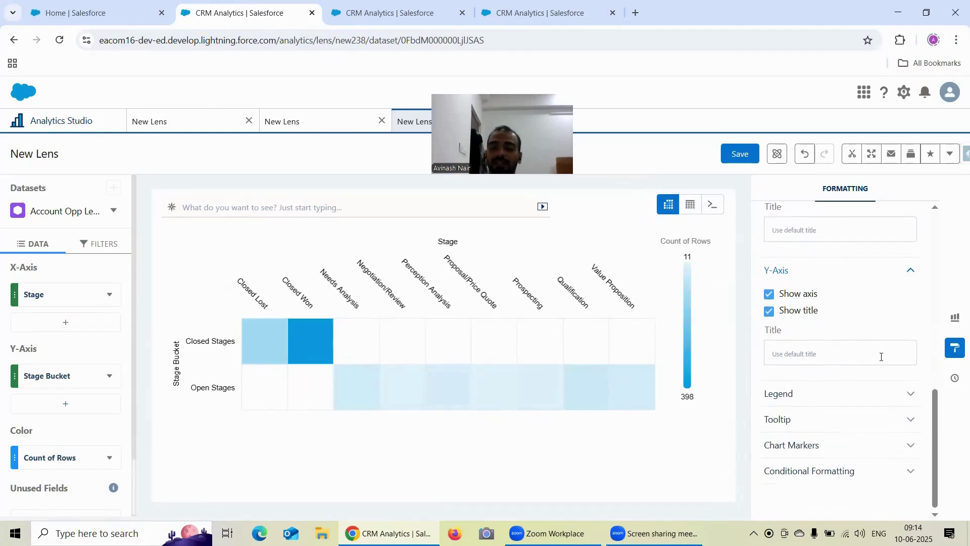
click(803, 462)
scroll(840, 383, down, 3)
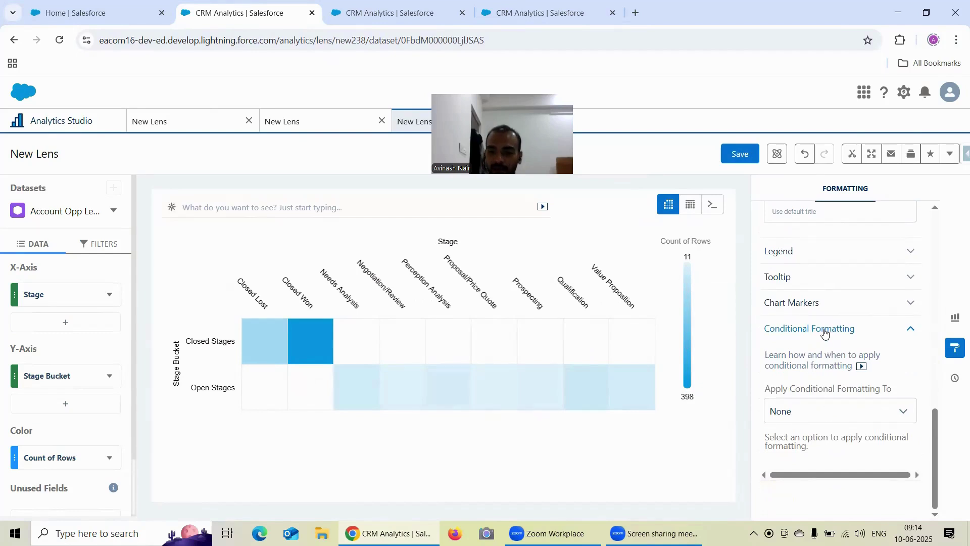
click(821, 409)
click(819, 380)
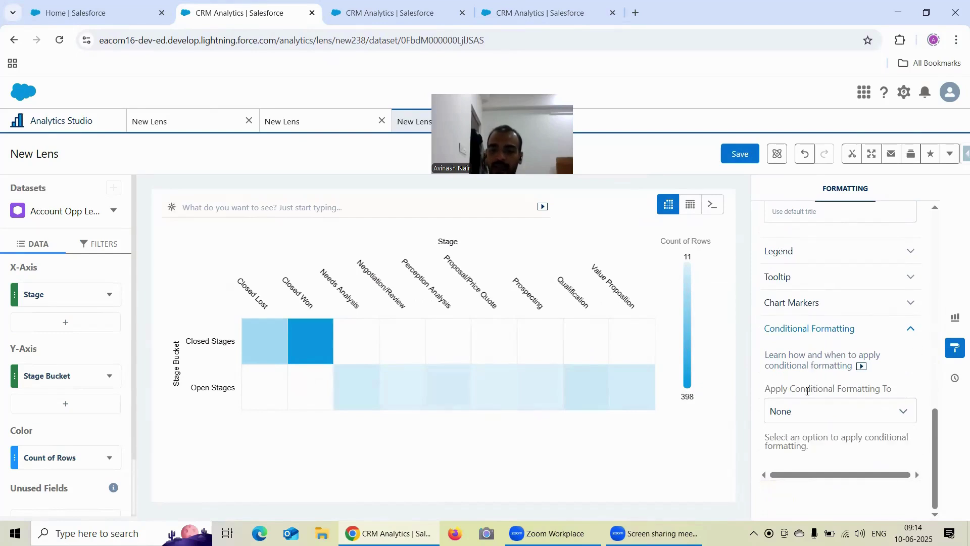
scroll(834, 355, up, 3)
click(813, 378)
scroll(849, 341, down, 3)
scroll(849, 344, down, 3)
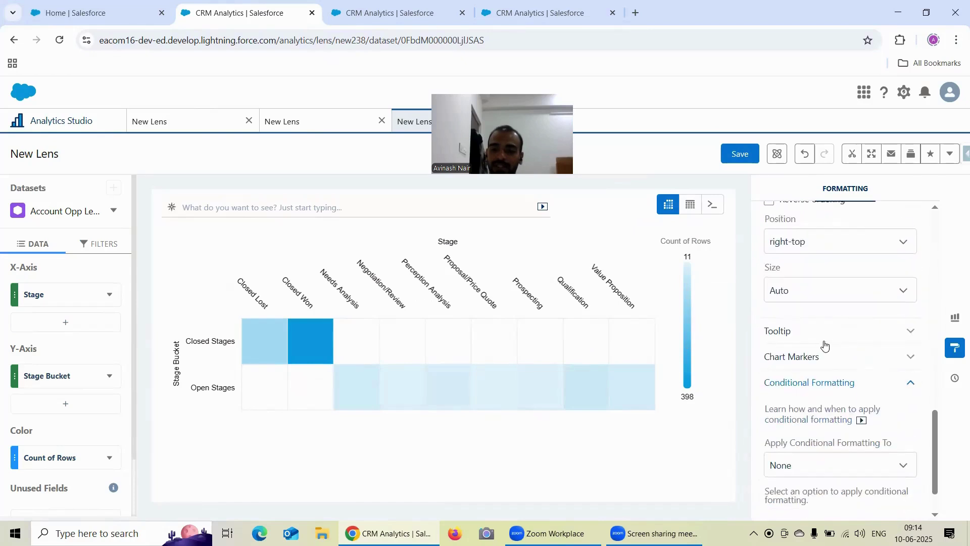
click(825, 344)
click(806, 408)
scroll(832, 388, up, 5)
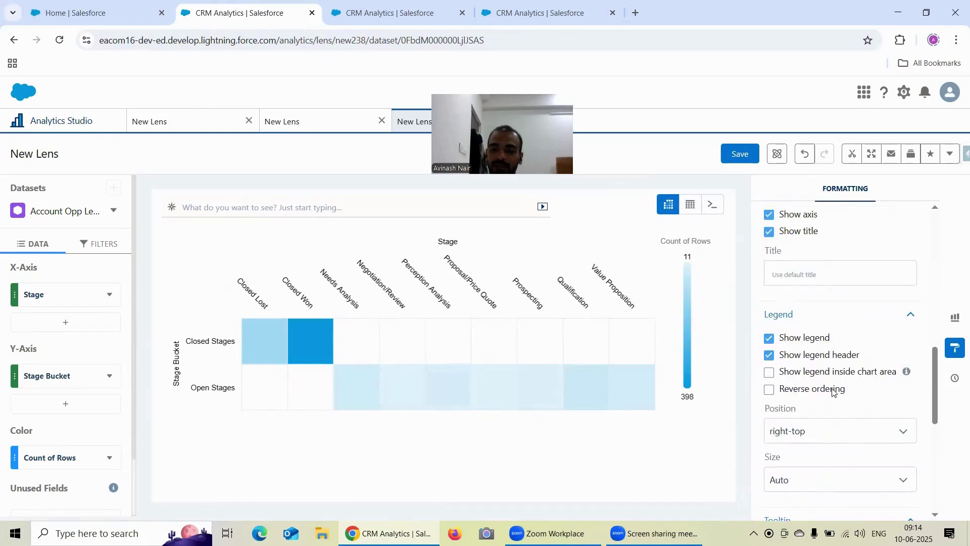
scroll(834, 389, up, 5)
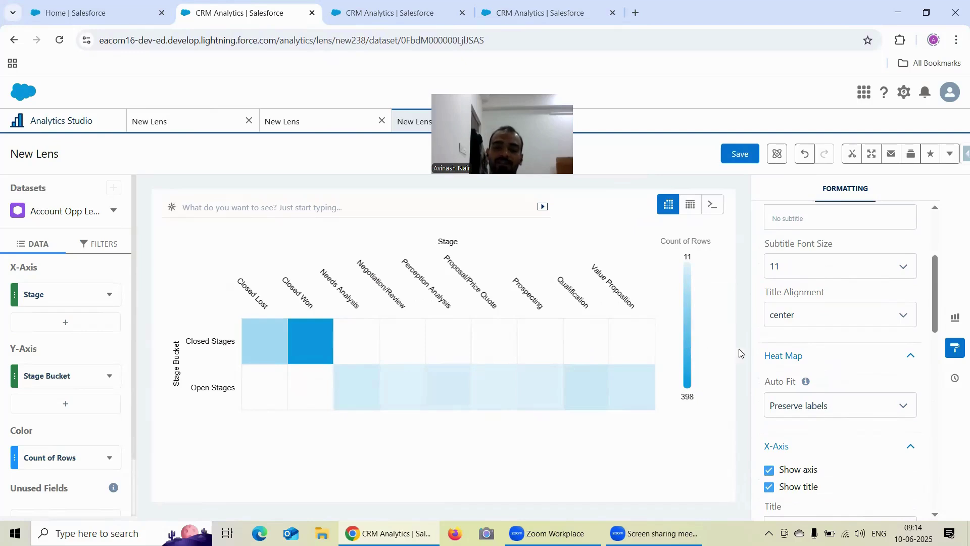
Apply conditional formatting by Stage to the heat map and undo it
scroll(862, 353, down, 10)
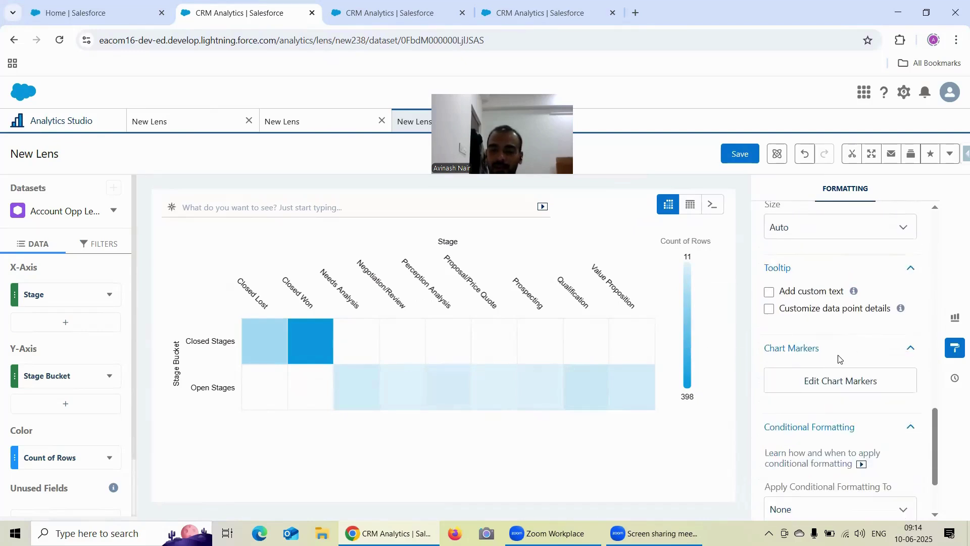
scroll(834, 354, down, 2)
click(818, 412)
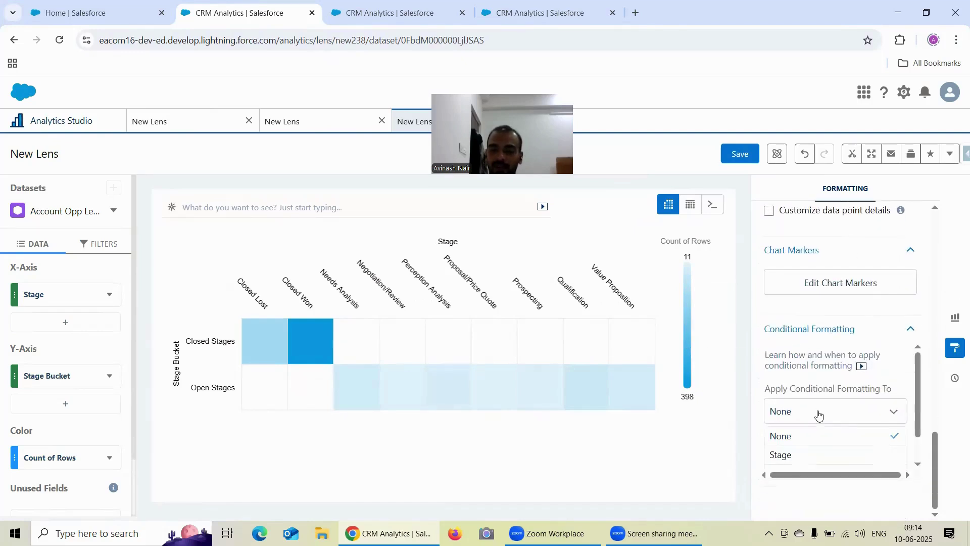
click(817, 455)
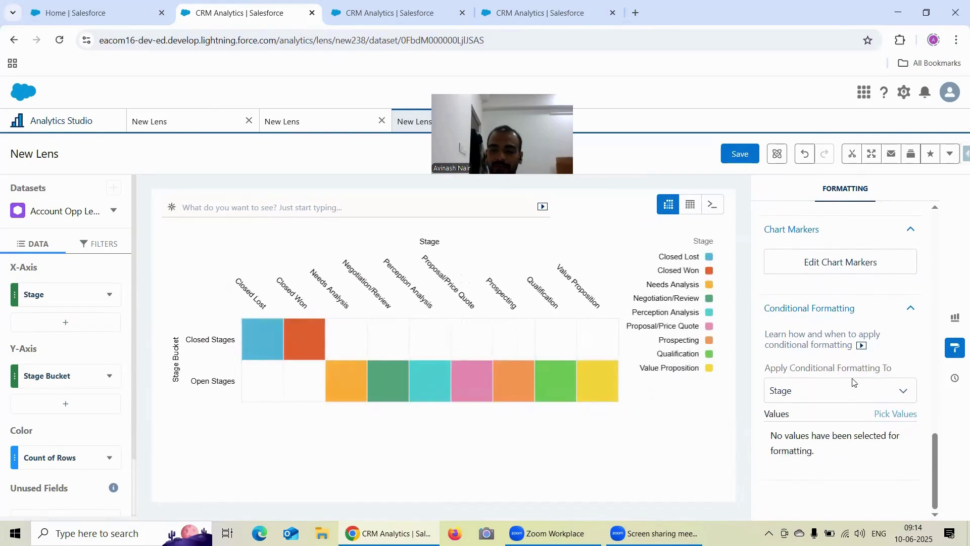
click(808, 156)
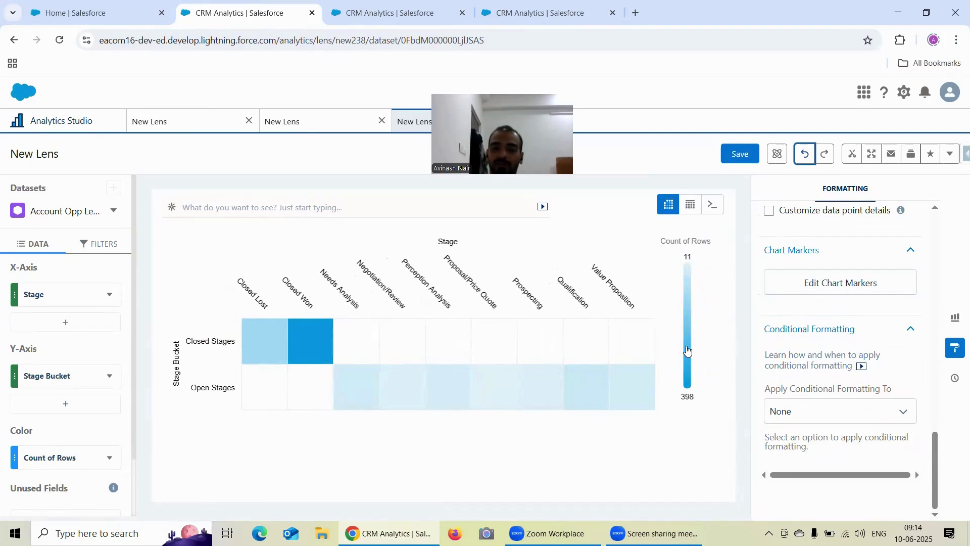
mouse_move(322, 349)
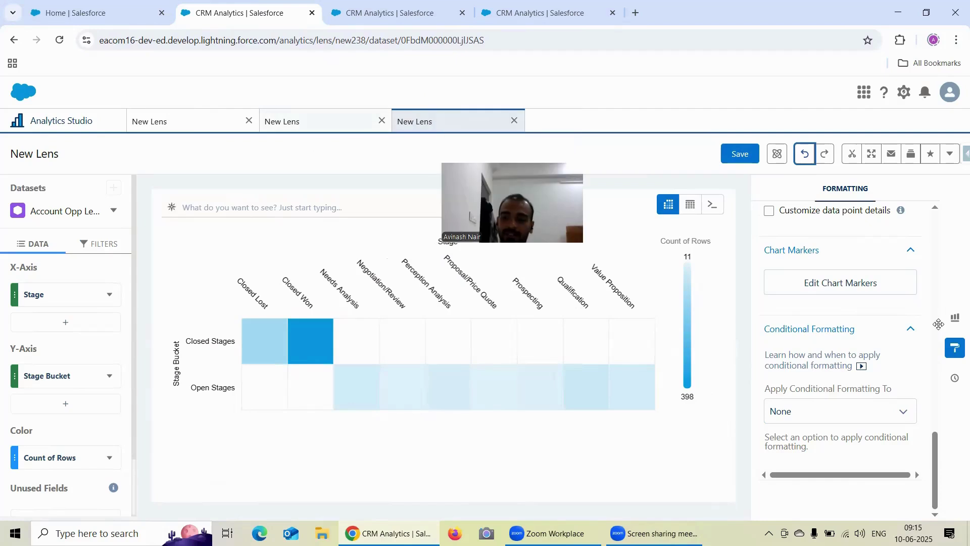
Save the heat map lens as "Formatting Options Under Heat Map" in the Recipe Dataset app
click(954, 317)
scroll(824, 364, down, 8)
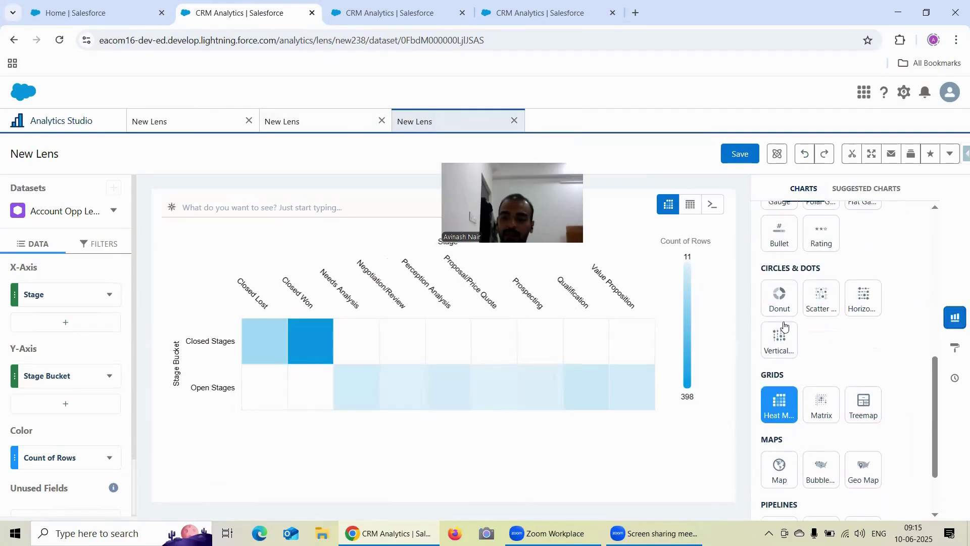
click(737, 156)
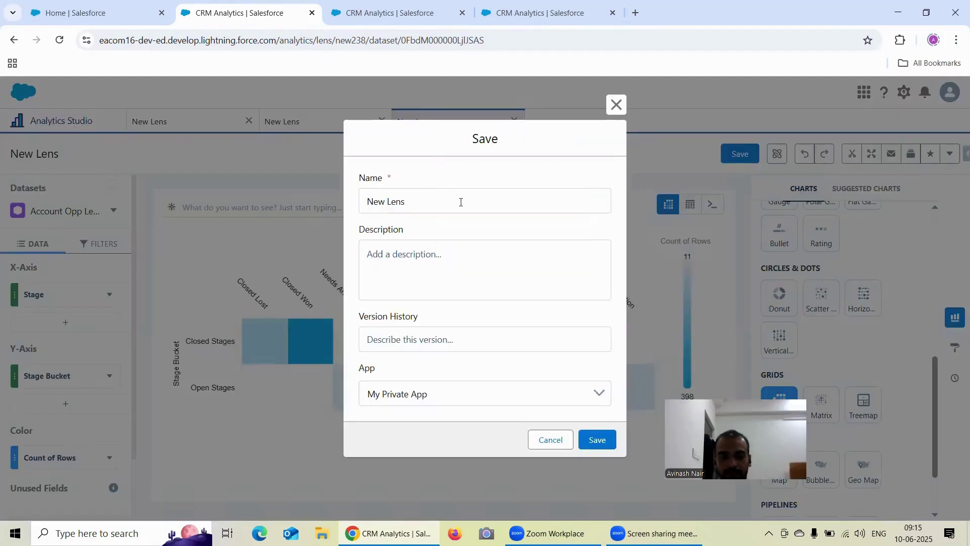
triple_click(460, 202)
text(Formatting Options Under Heat Map)
click(458, 397)
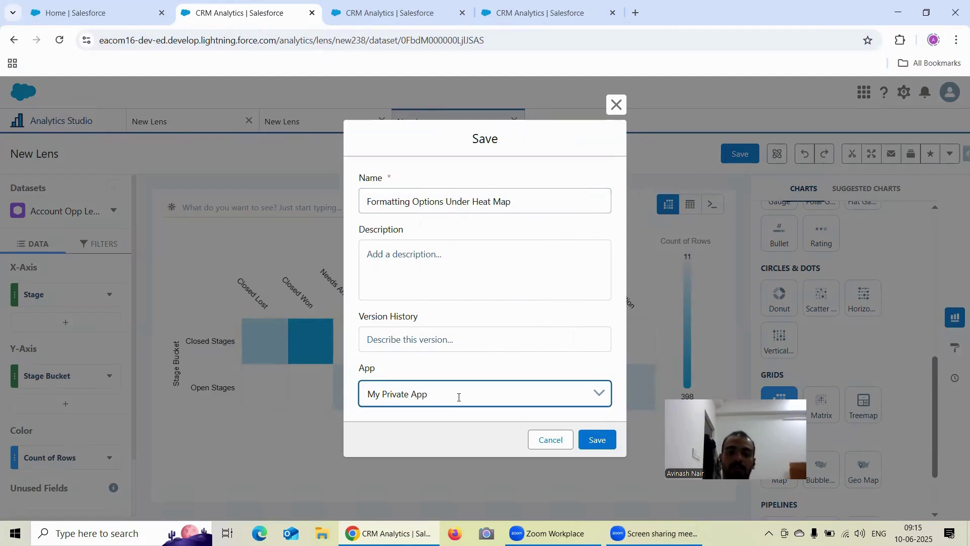
click(445, 457)
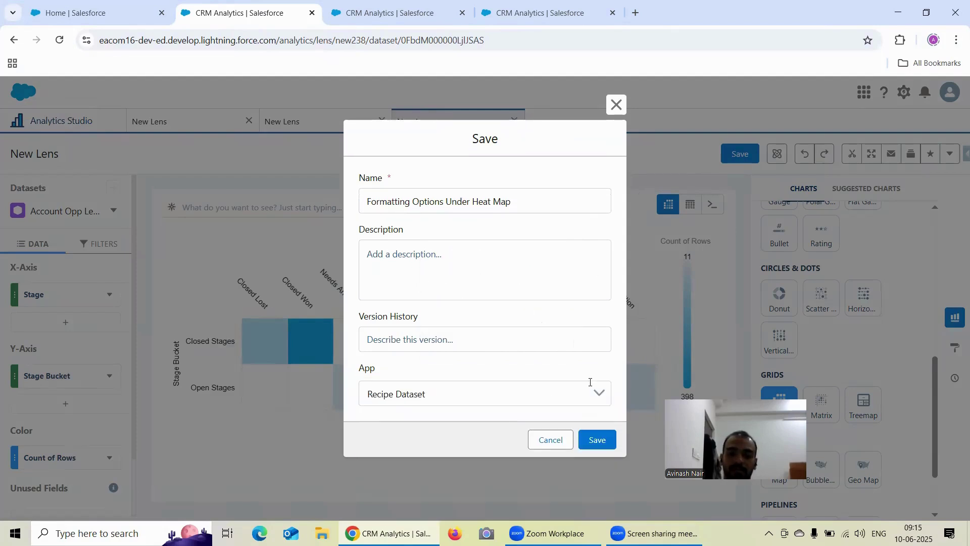
click(590, 441)
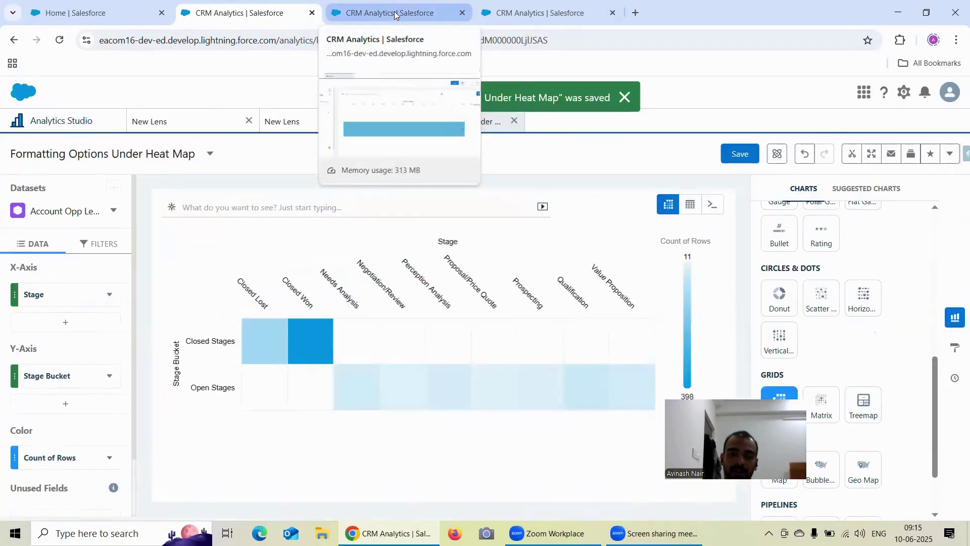
Switch to the new Account Opp Left Join lens in the next browser tab and set its chart type to Matrix
click(395, 14)
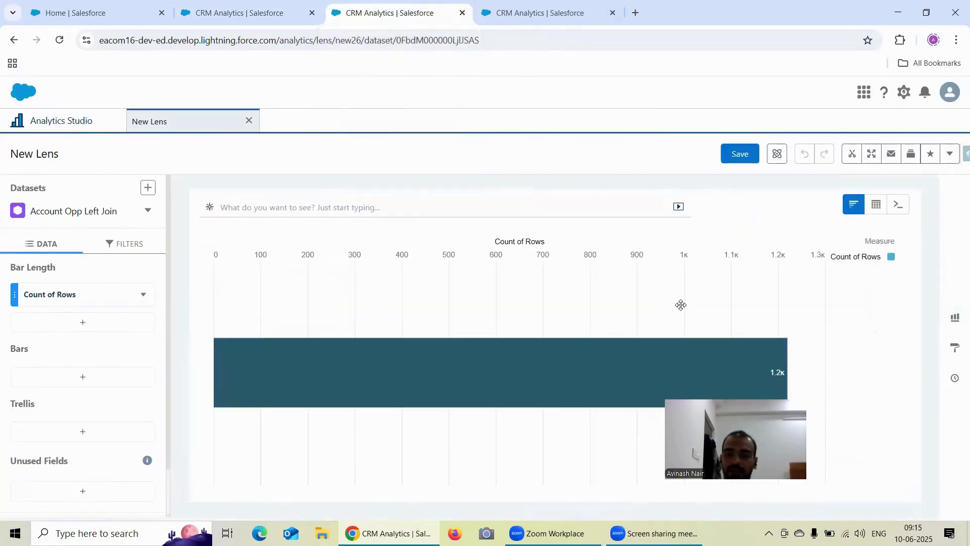
drag(681, 305, 639, 169)
click(955, 317)
scroll(853, 353, down, 4)
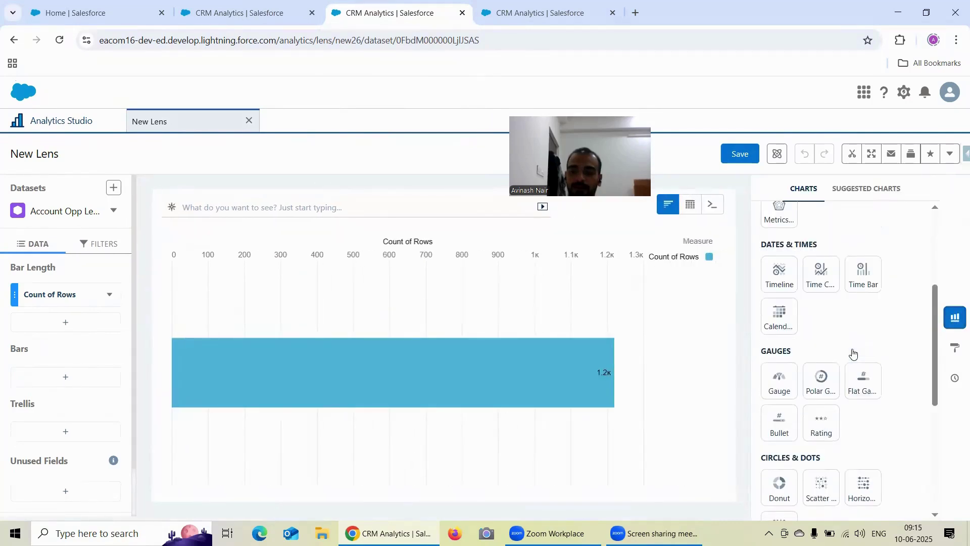
scroll(853, 353, down, 2)
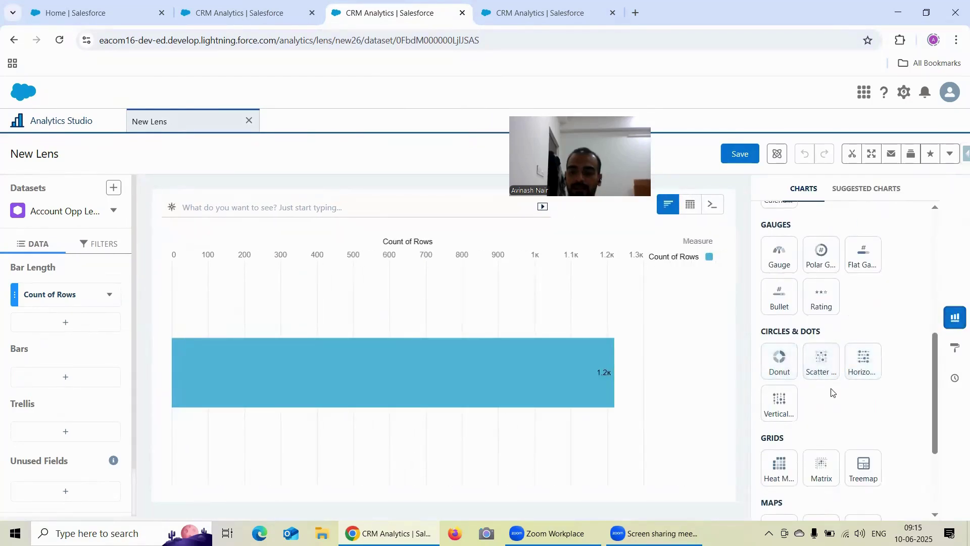
scroll(832, 392, down, 2)
click(821, 341)
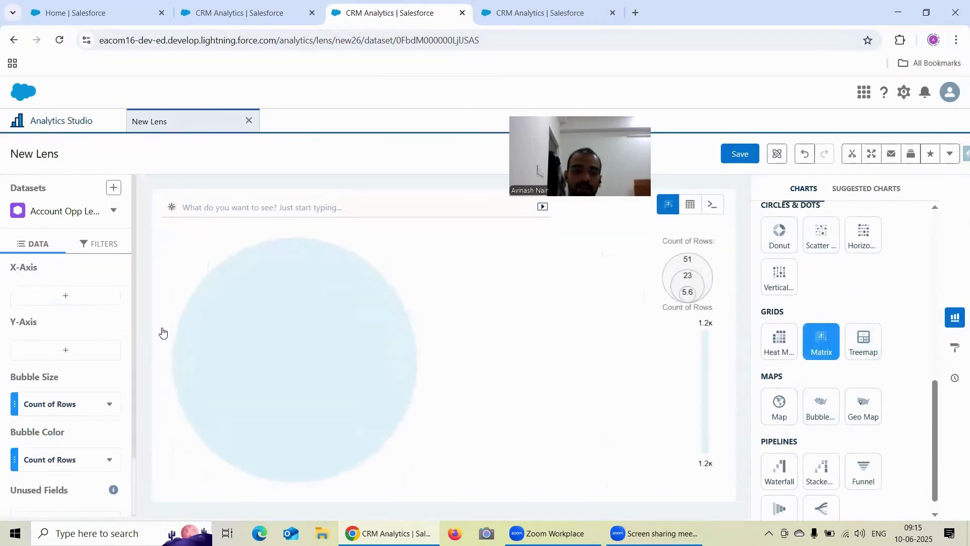
Check the Bubble Color measure options of the matrix chart
scroll(71, 339, down, 1)
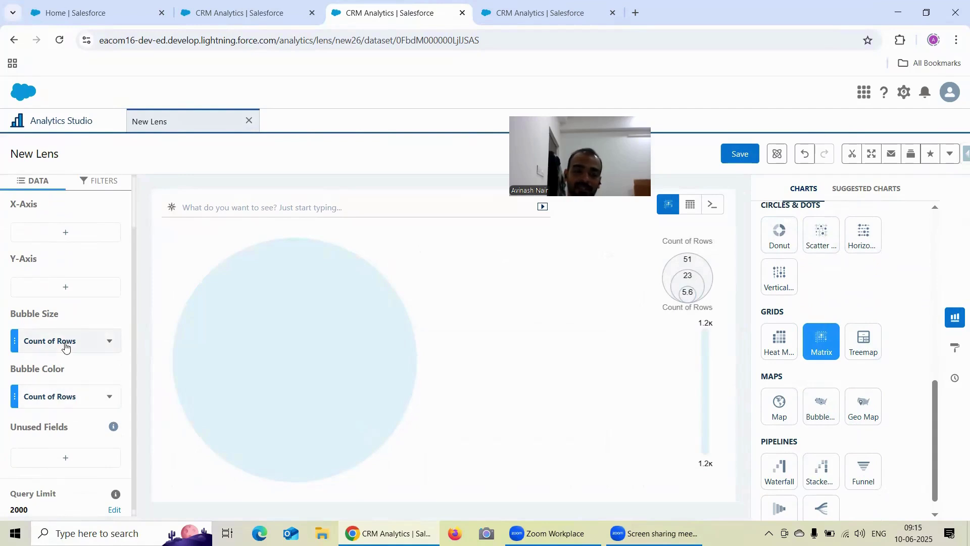
click(109, 397)
click(82, 367)
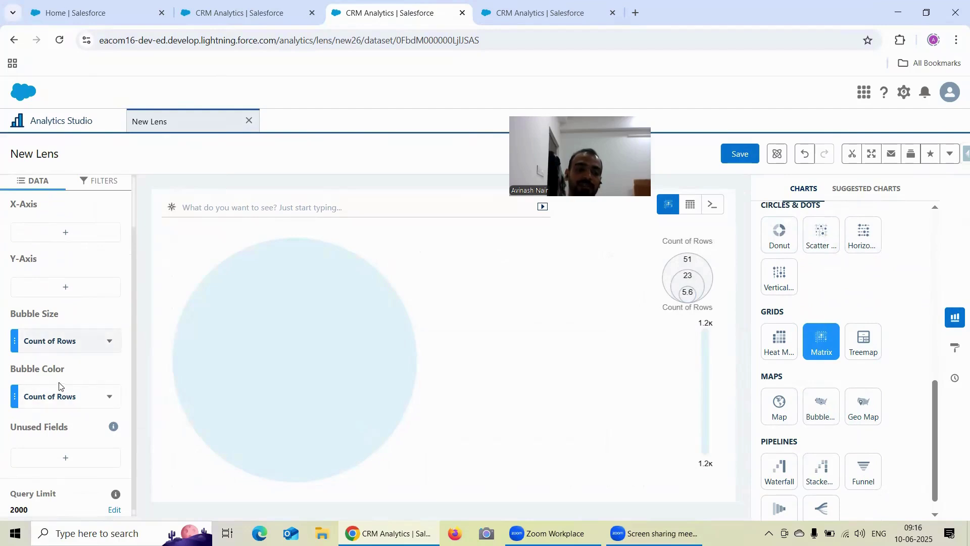
Set the matrix chart's Bubble Size to Sum of Amount and its Bubble Color to Average of Amount
click(64, 342)
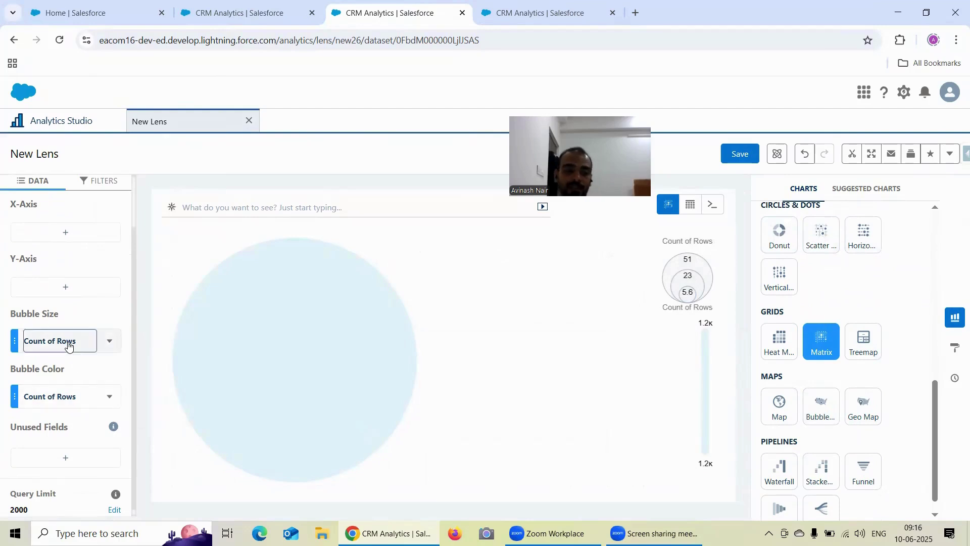
click(135, 190)
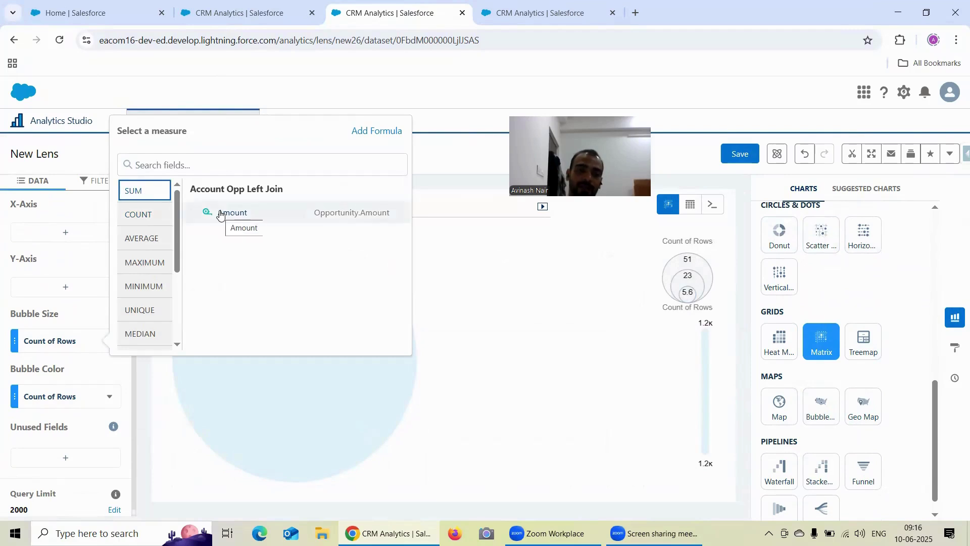
click(220, 213)
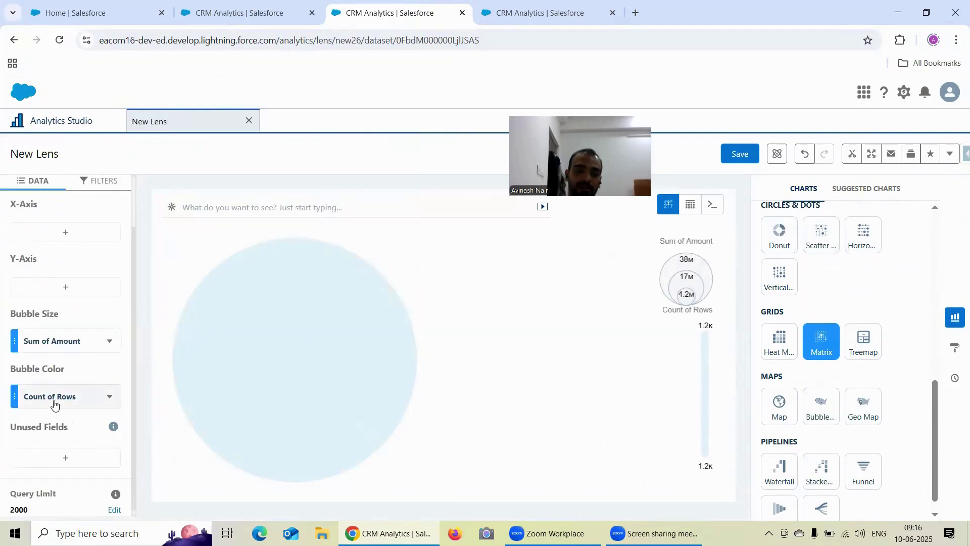
click(54, 401)
click(151, 295)
click(222, 277)
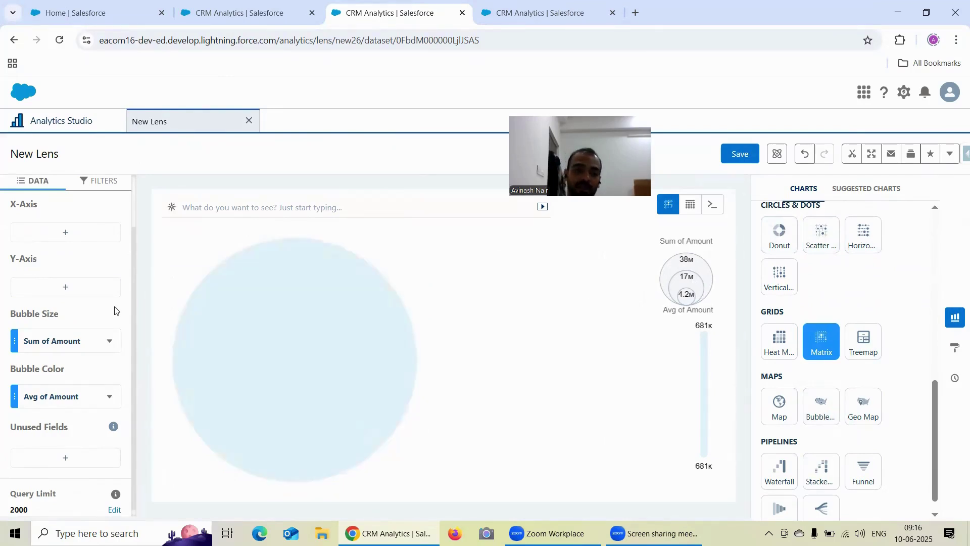
Group the matrix's X-Axis by Stage Bucket and inspect the details of the Open Stages and Closed Stages bubbles
click(51, 237)
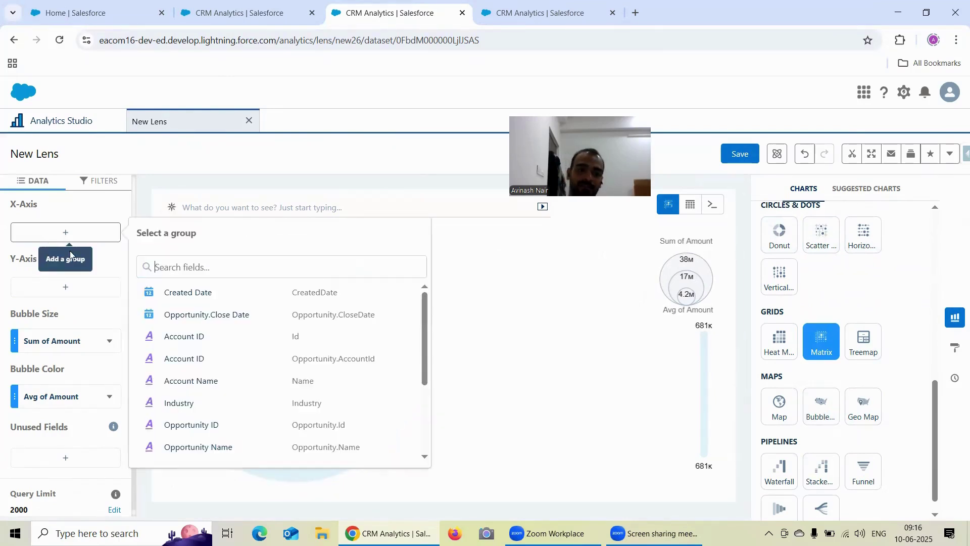
scroll(227, 350, down, 2)
scroll(227, 349, down, 2)
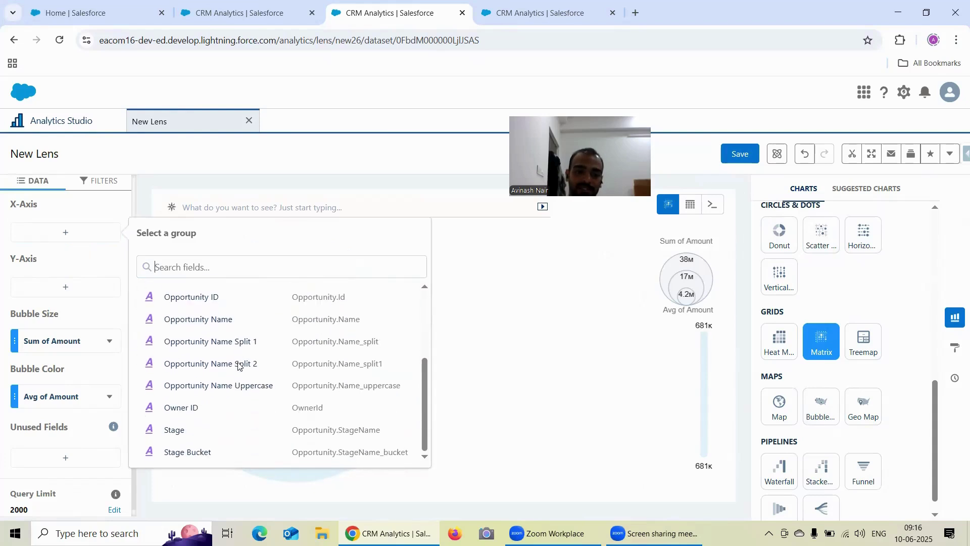
click(202, 454)
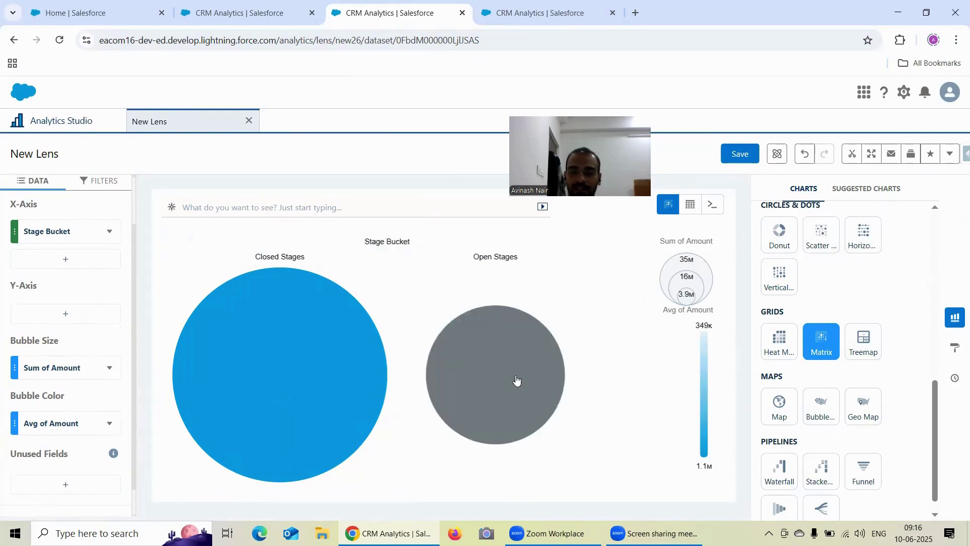
mouse_move(475, 390)
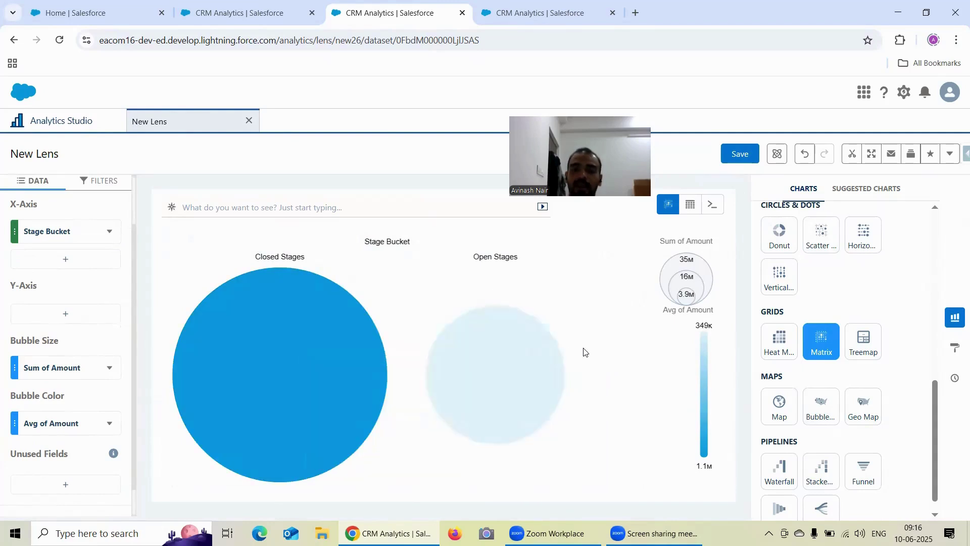
mouse_move(511, 362)
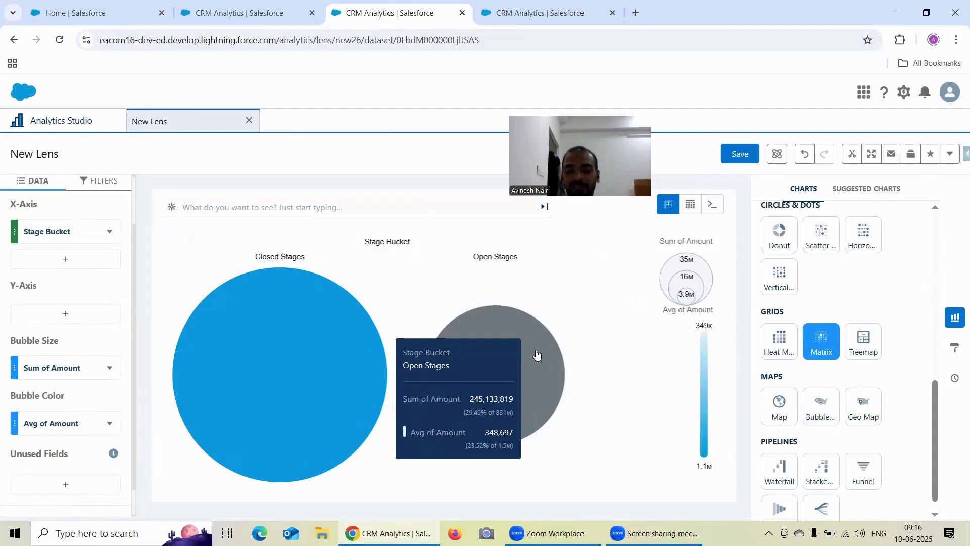
mouse_move(329, 345)
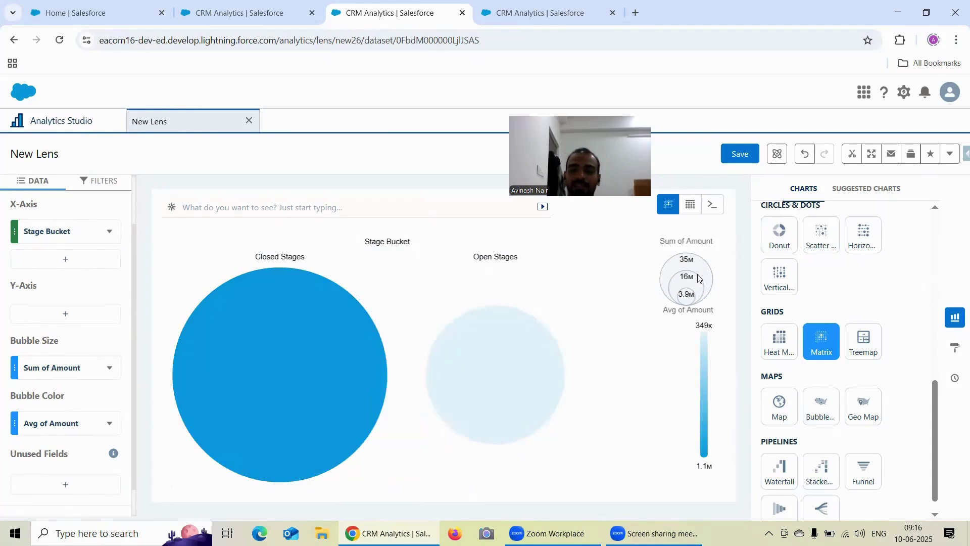
Open a second new lens on the Account Opp Left Join dataset and set its chart type to Matrix
click(76, 121)
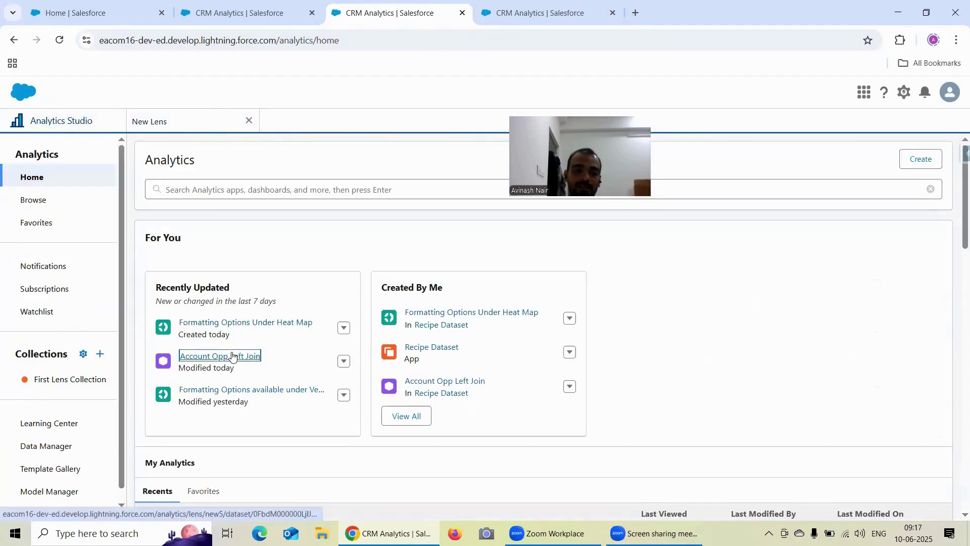
click(230, 355)
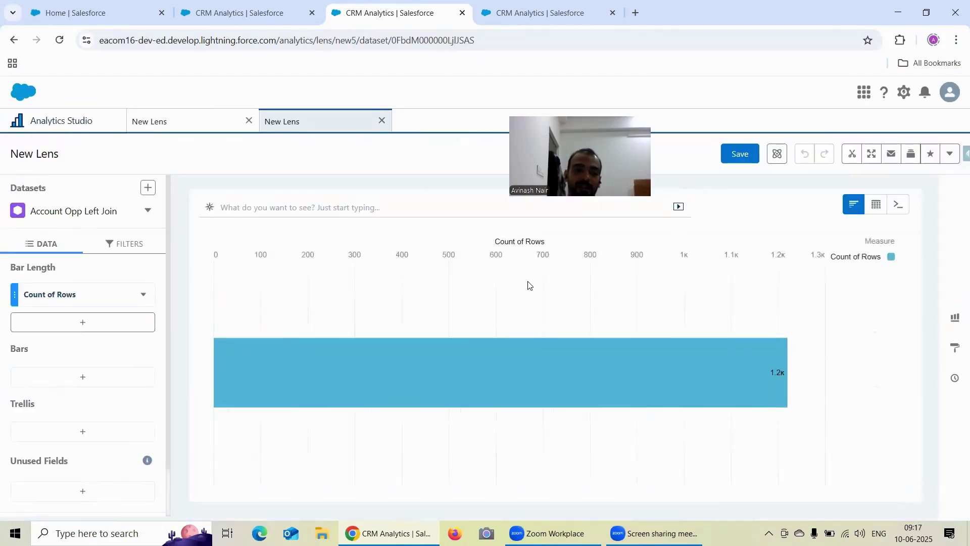
click(954, 321)
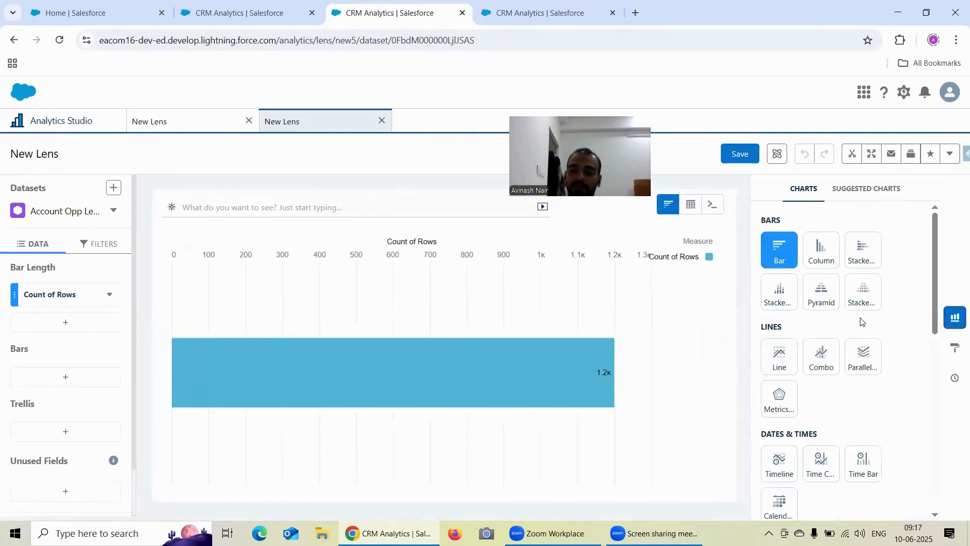
scroll(861, 320, down, 8)
scroll(862, 321, down, 2)
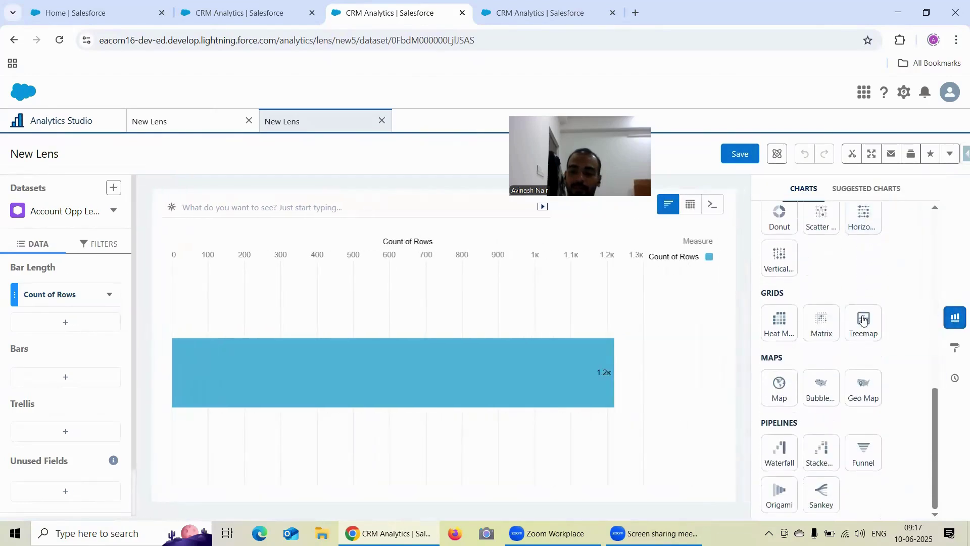
click(832, 334)
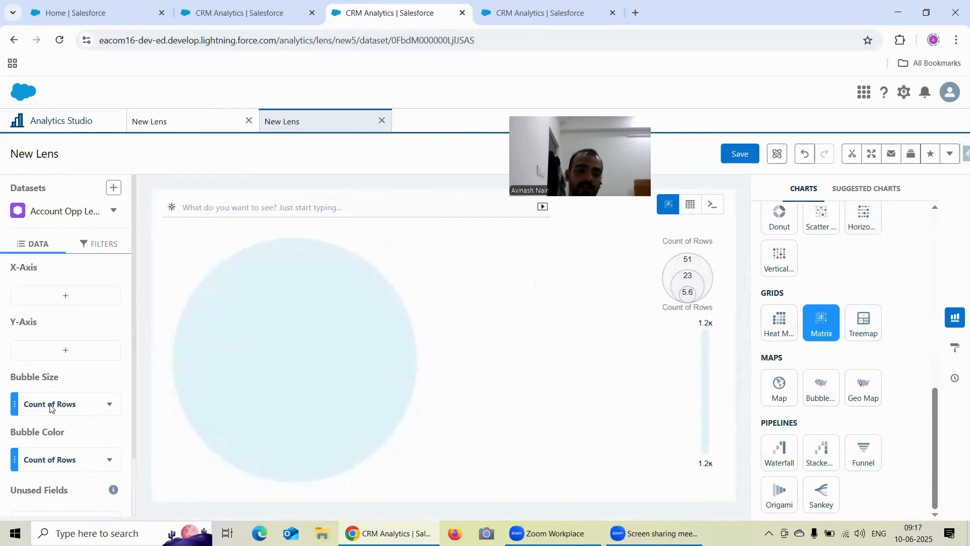
In the second lens, set Bubble Size to Sum of Amount and Bubble Color to Average of Amount
click(53, 407)
click(134, 254)
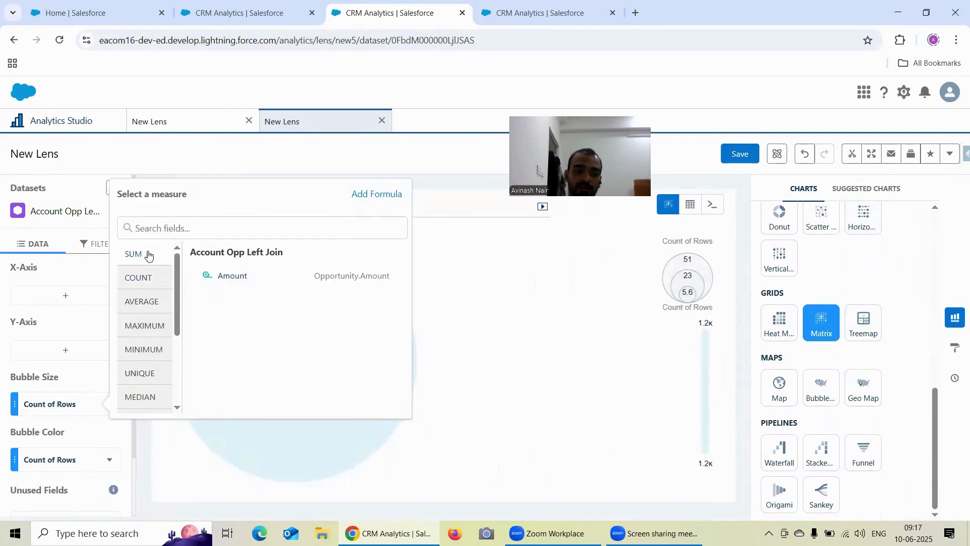
click(223, 277)
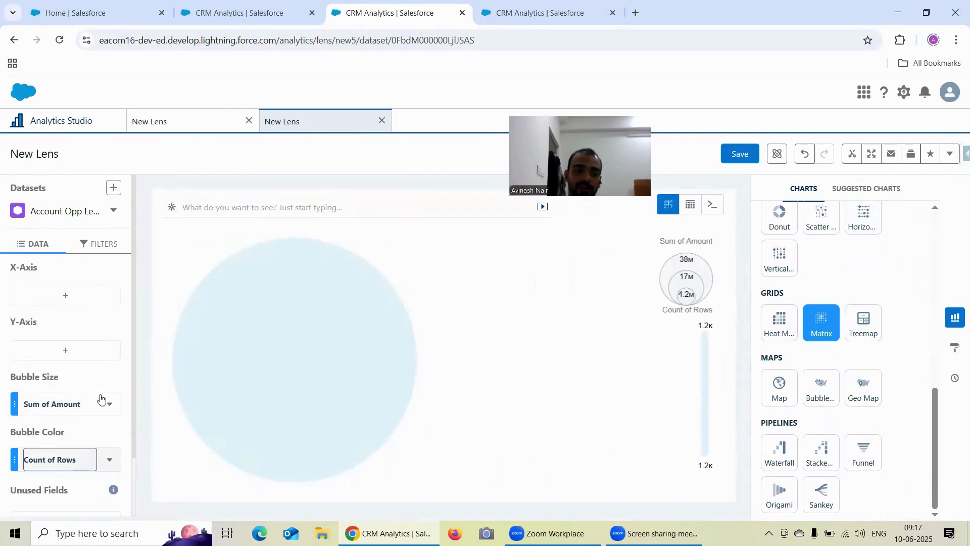
click(56, 460)
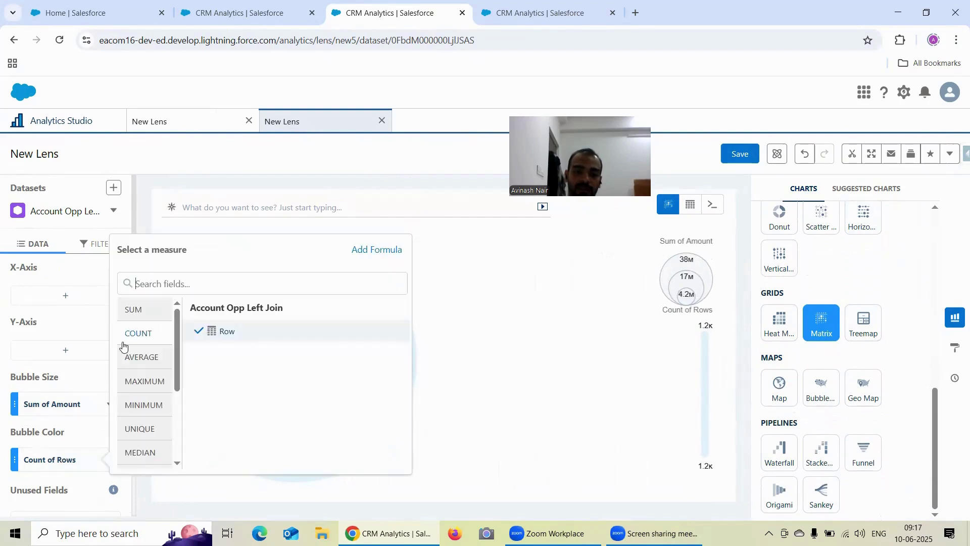
click(147, 359)
click(234, 332)
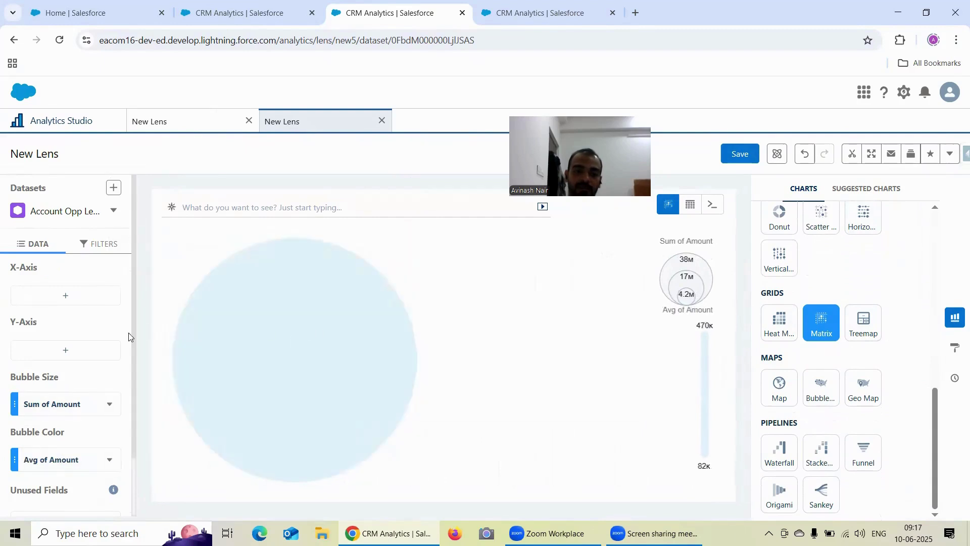
Check the first matrix lens for comparison and group the second lens's Y-Axis by Stage Bucket
click(170, 122)
click(313, 124)
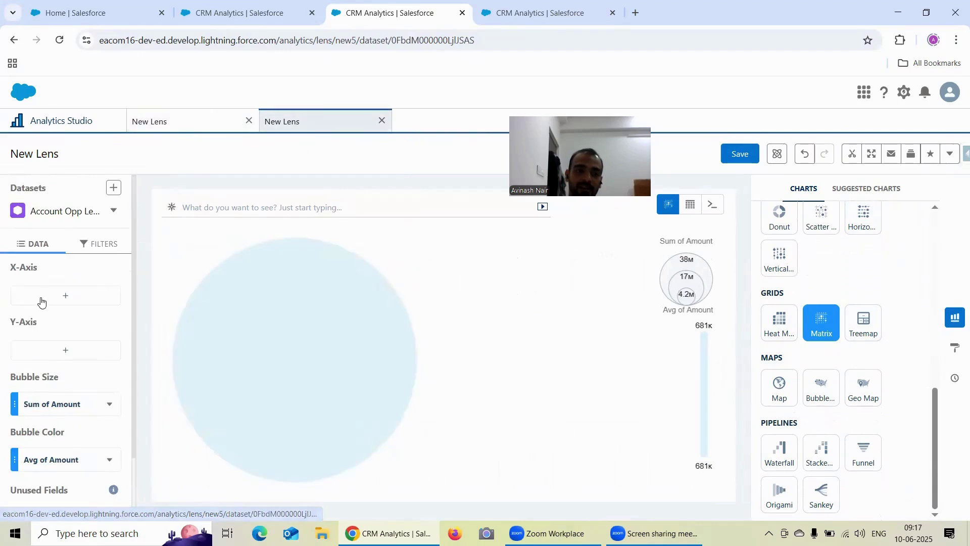
click(67, 349)
scroll(223, 288, down, 3)
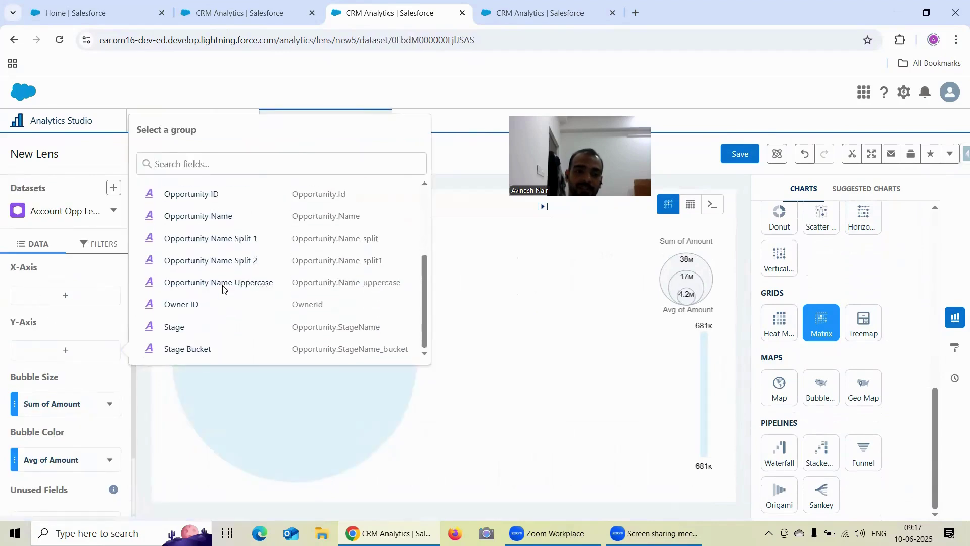
click(212, 350)
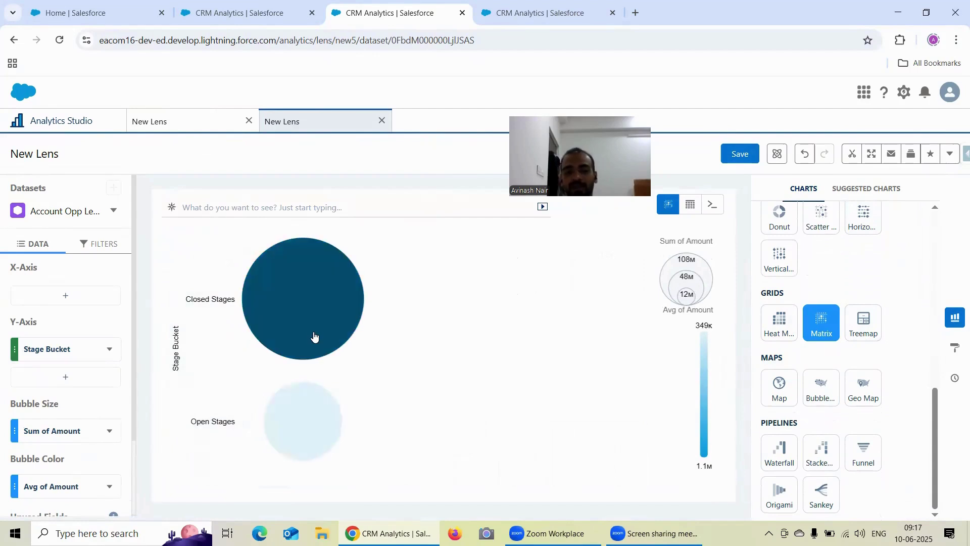
Open a third new lens on the Account Opp Left Join dataset and change its chart to Matrix
click(47, 123)
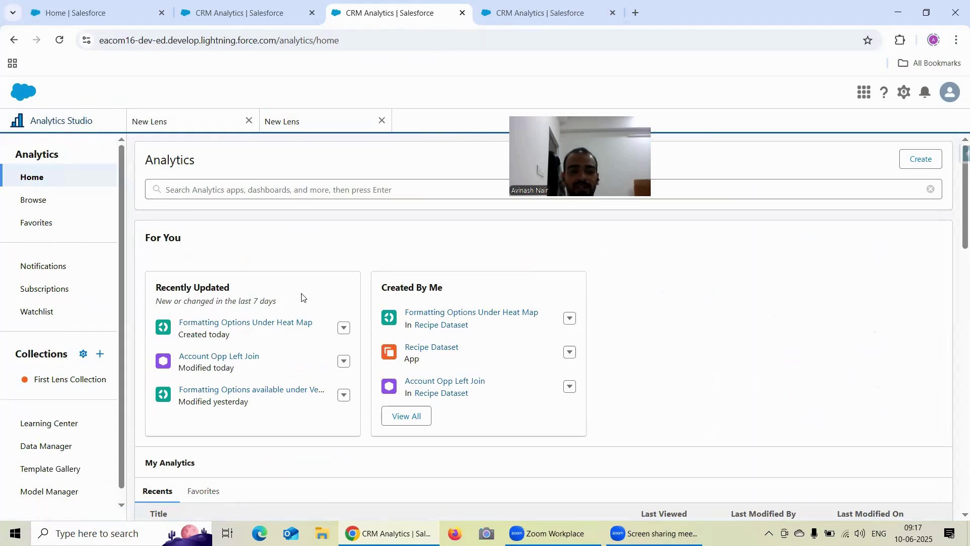
scroll(271, 303, down, 1)
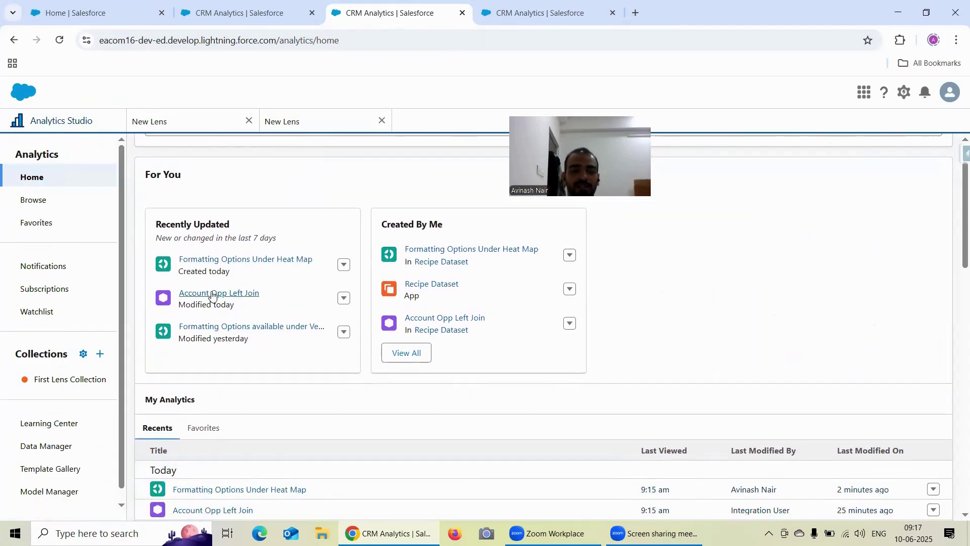
click(212, 295)
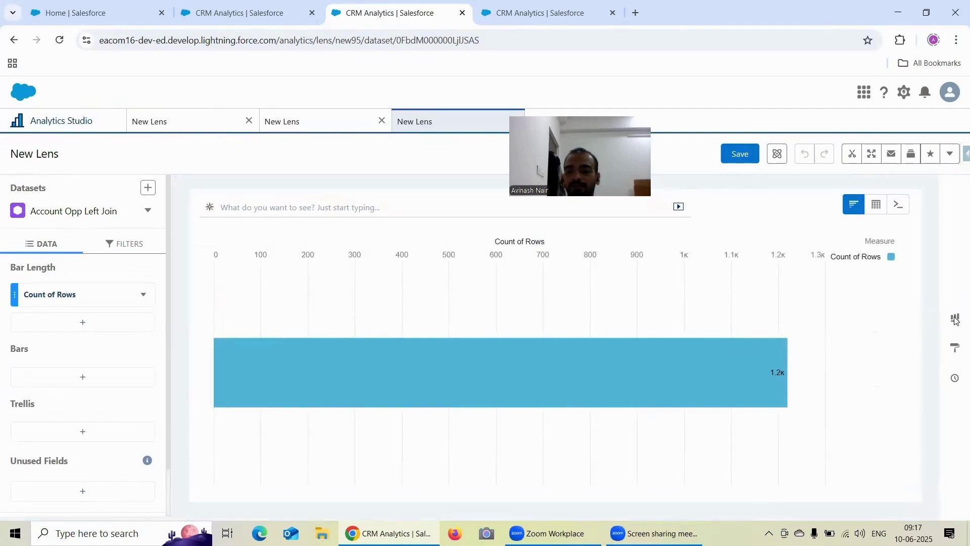
click(954, 318)
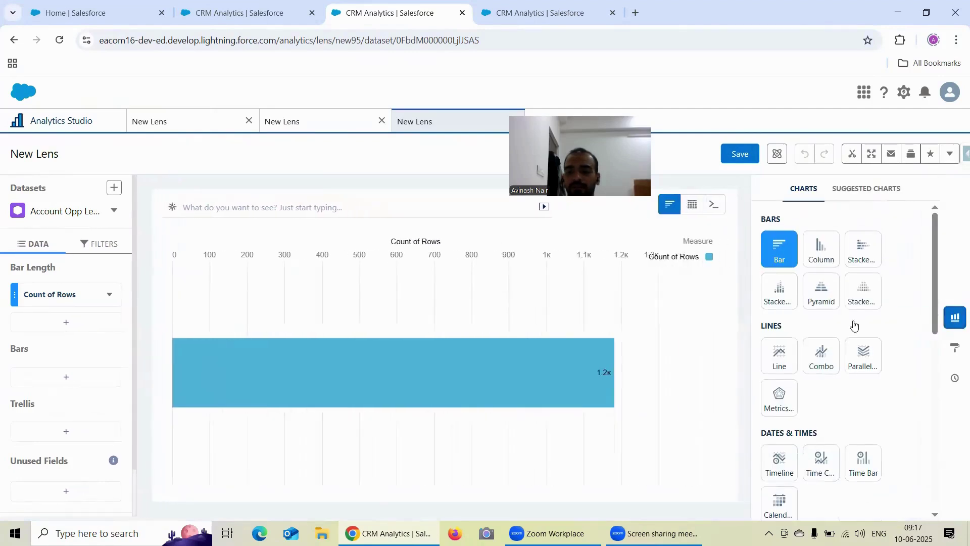
scroll(854, 324, down, 1)
click(821, 405)
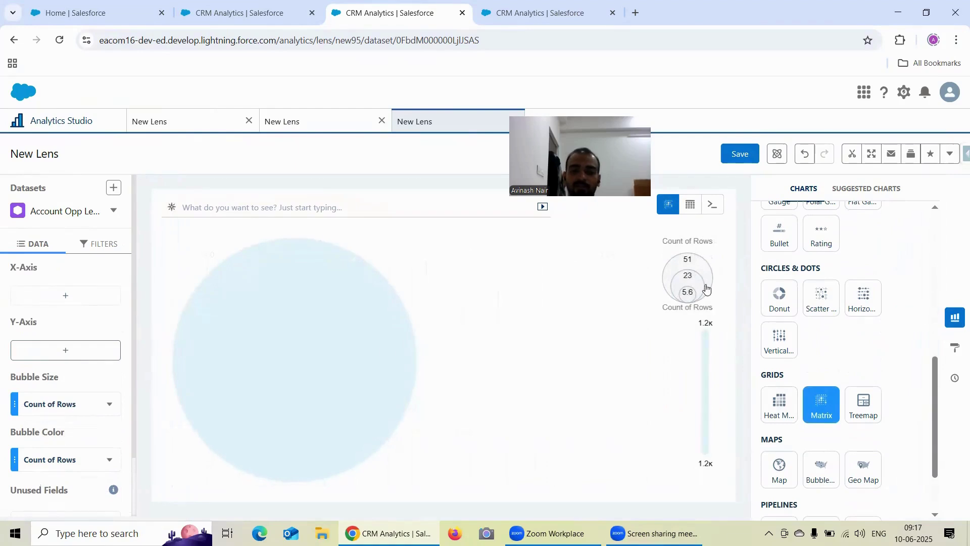
Review the Stage Bucket groupings in the two earlier matrix lenses and return to the third lens
click(64, 301)
scroll(315, 381, down, 3)
click(283, 111)
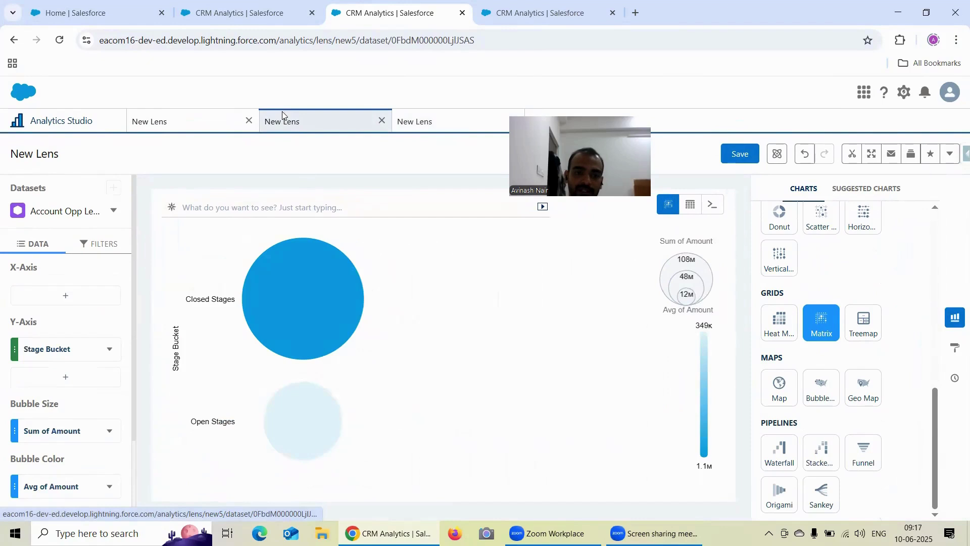
click(185, 116)
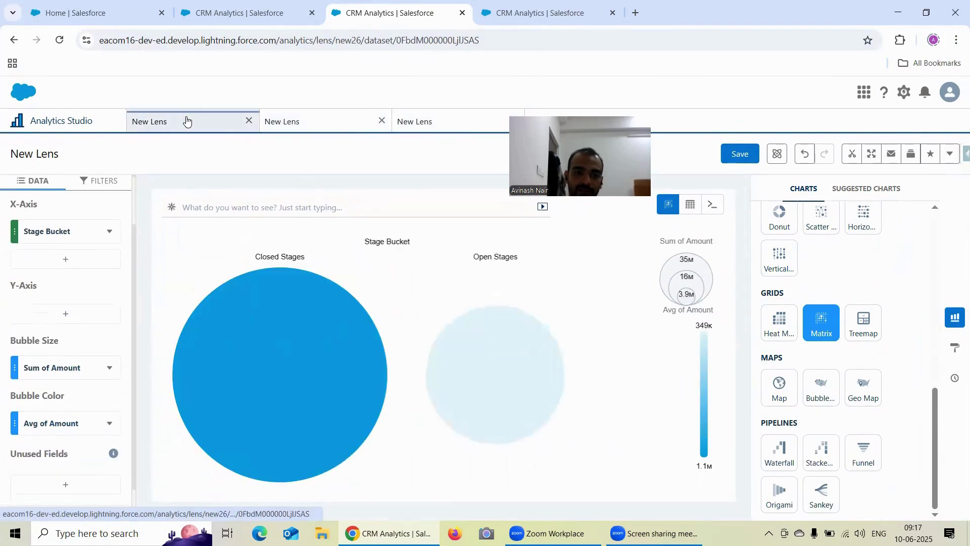
click(421, 125)
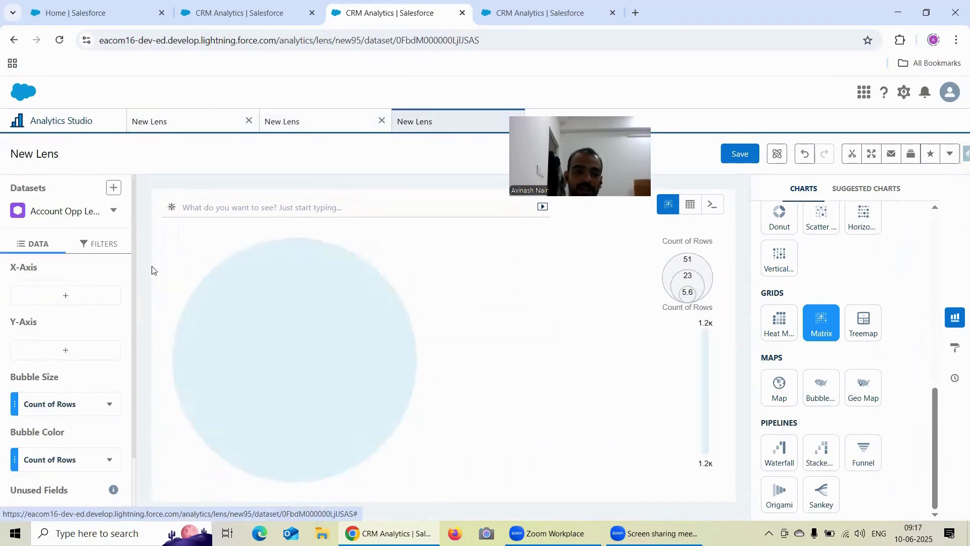
Group the third lens's matrix by Stage on the X-Axis and by Stage Bucket on the Y-Axis
click(71, 299)
scroll(217, 374, down, 3)
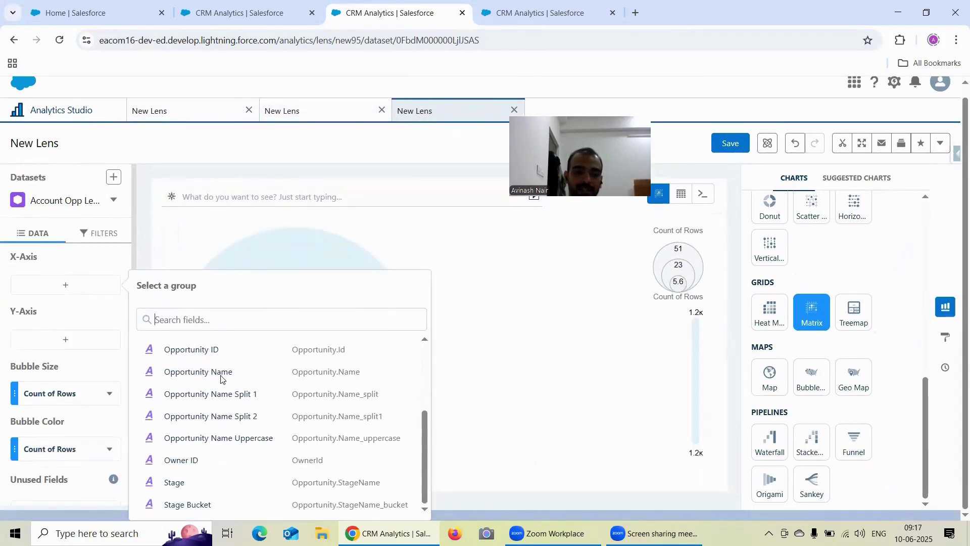
click(179, 484)
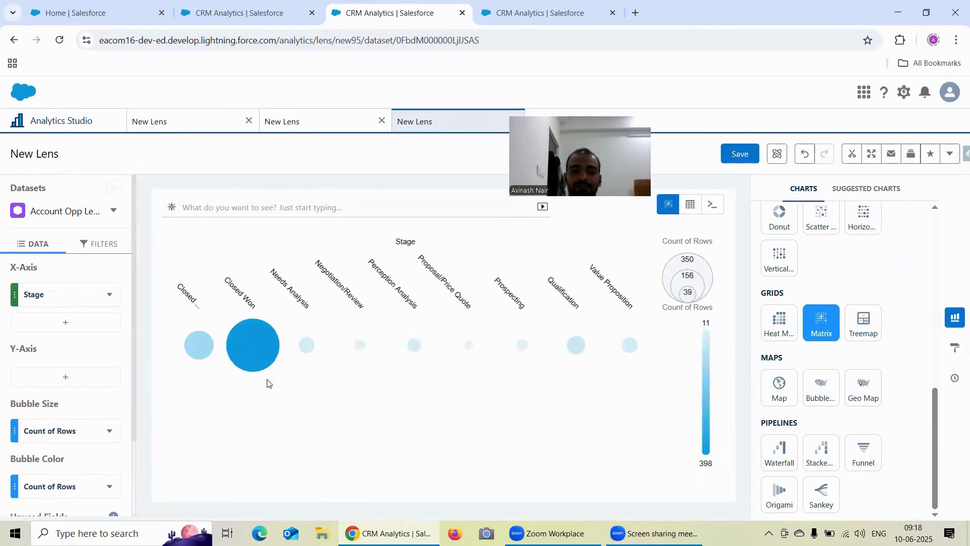
click(66, 378)
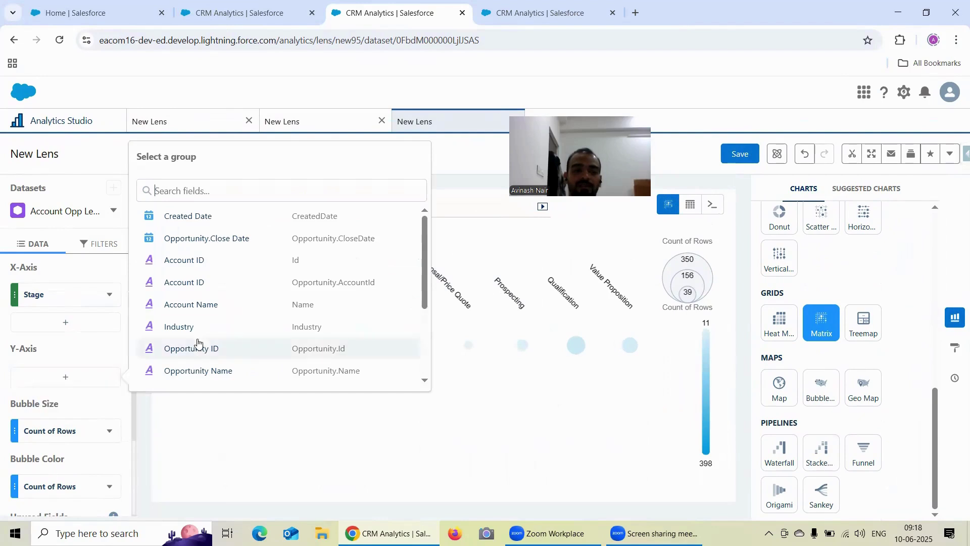
scroll(240, 310, down, 3)
click(202, 380)
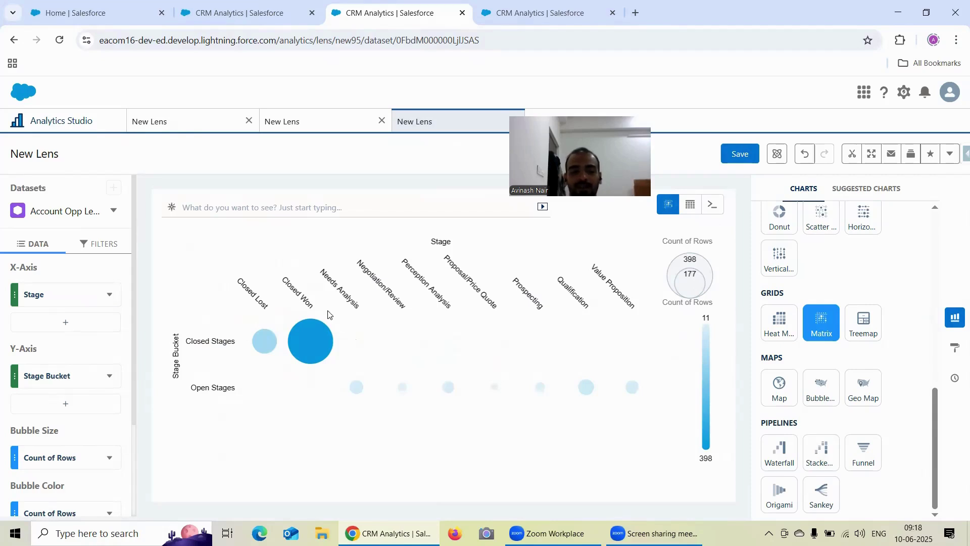
scroll(83, 404, down, 3)
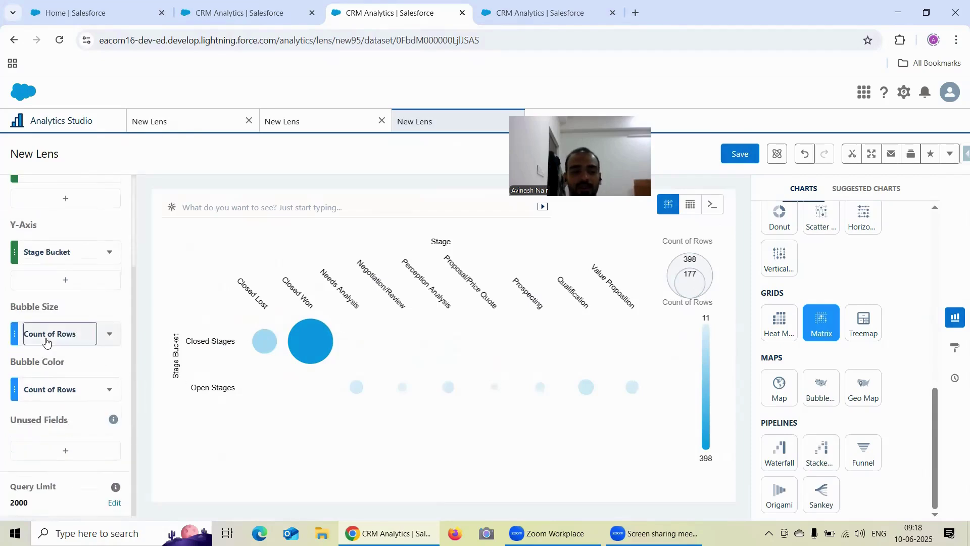
Set the third matrix's bubble size to Sum of Amount, and change it back to Count of Rows for comparison
click(46, 342)
click(134, 184)
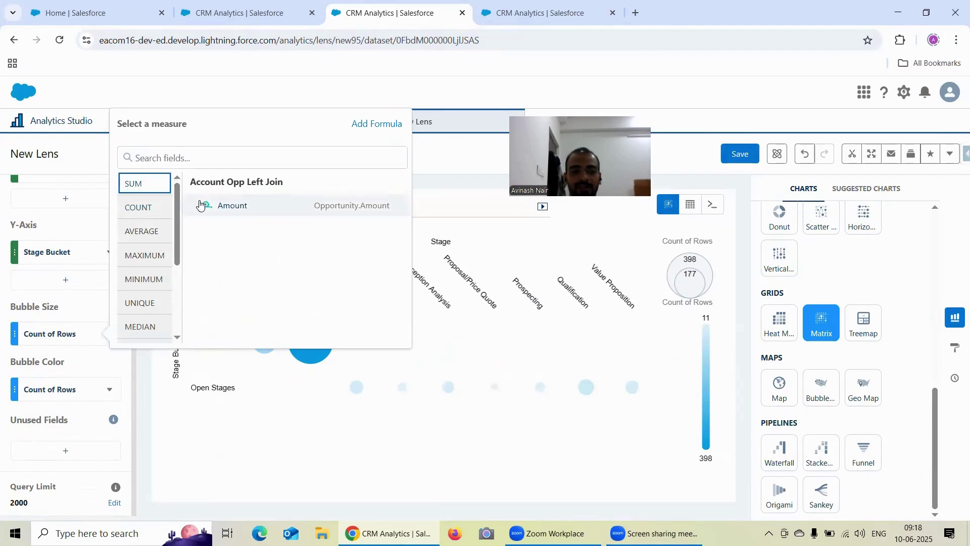
click(224, 206)
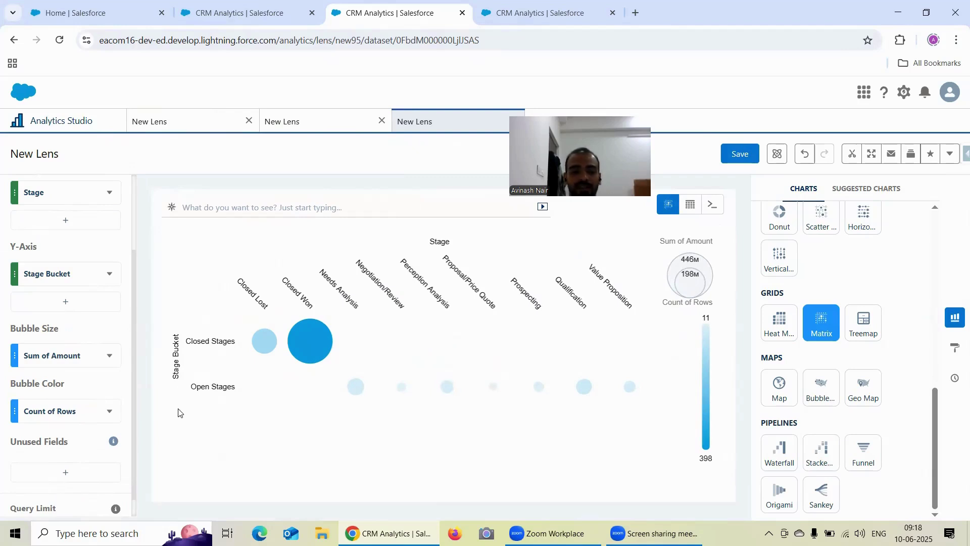
click(63, 355)
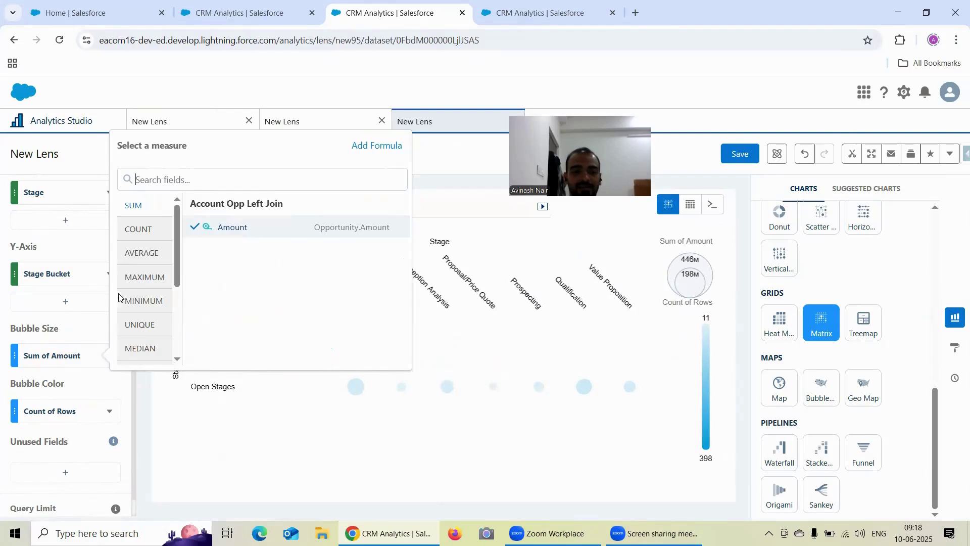
click(135, 228)
click(227, 228)
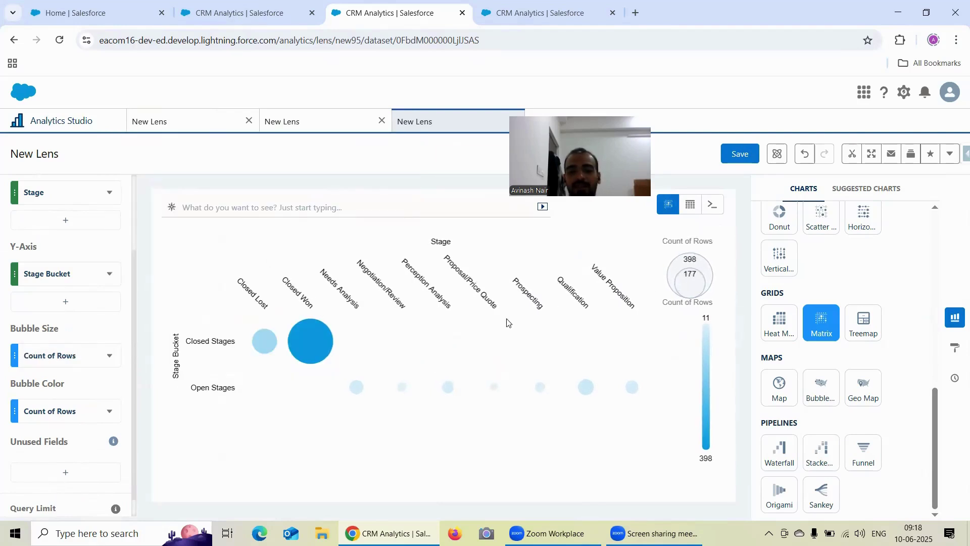
Switch the bubble size to Sum of Amount again, inspect the Closed Won bubble's details, and restore Count of Rows
click(63, 356)
click(134, 207)
click(210, 233)
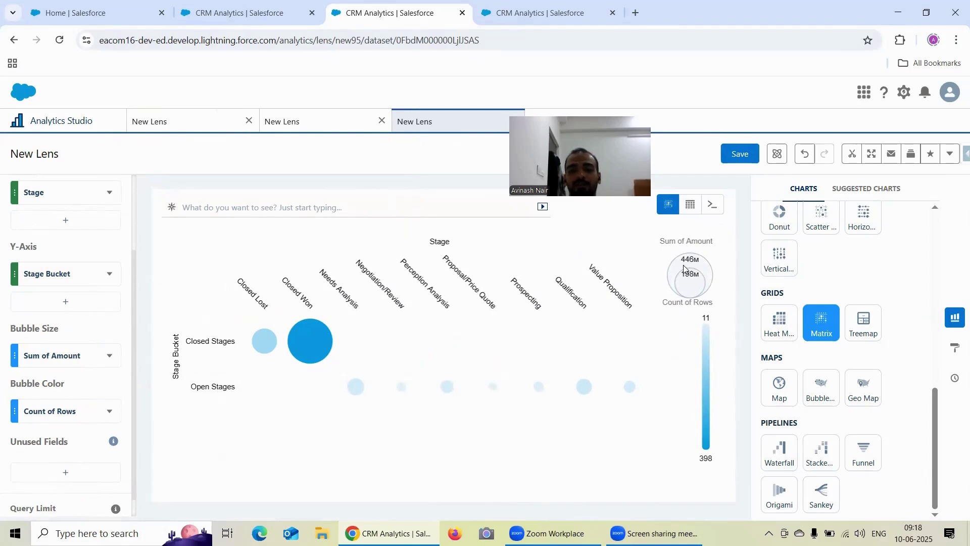
mouse_move(301, 352)
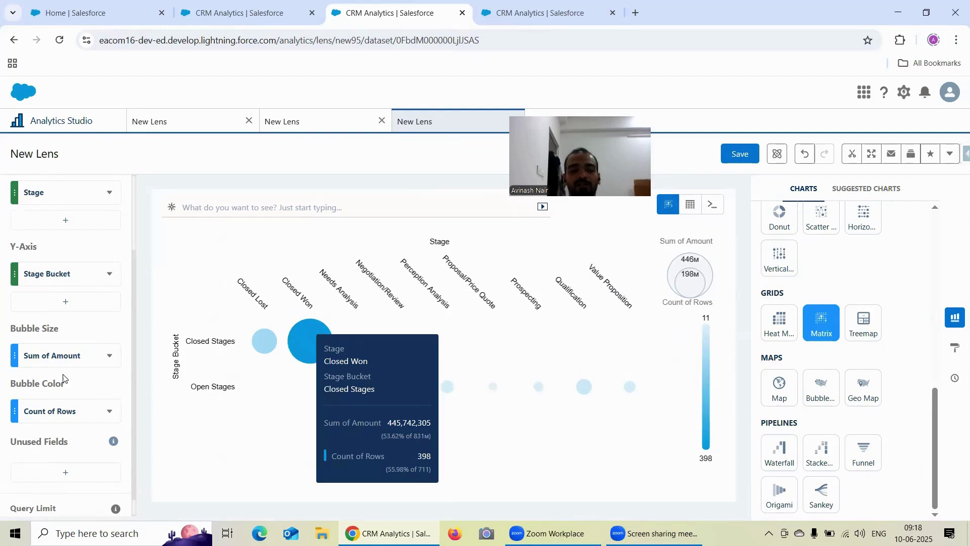
click(59, 356)
click(145, 229)
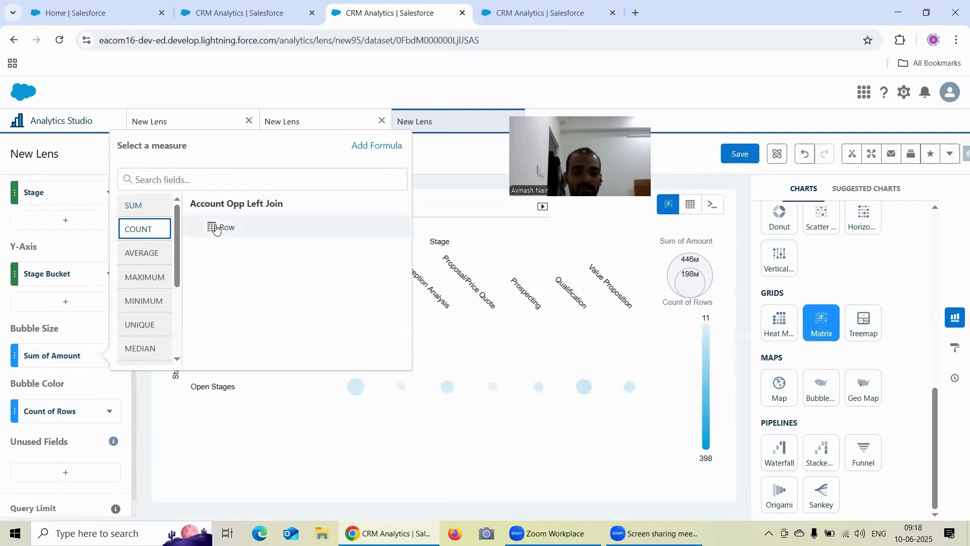
click(222, 227)
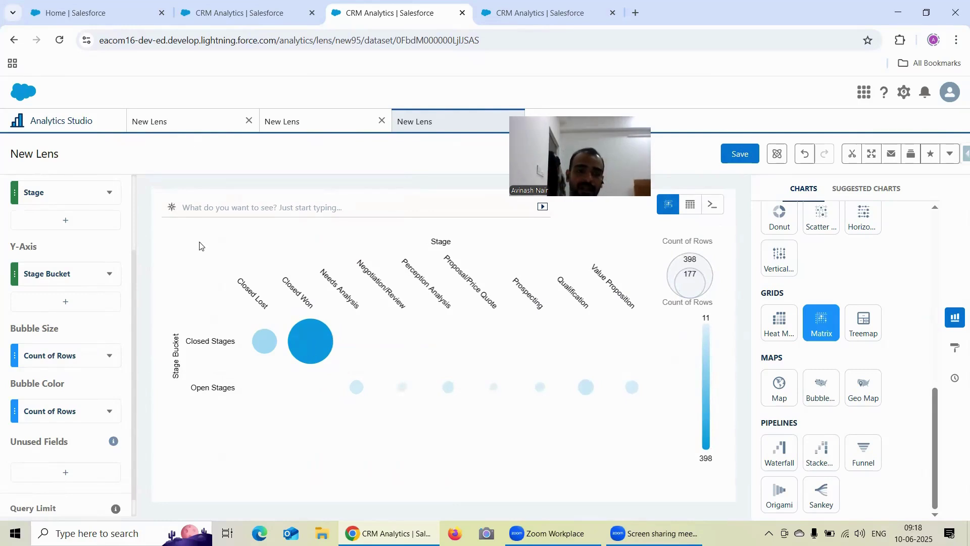
Set the matrix's bubble size to Sum of Amount and its bubble color to Average of Amount
click(49, 363)
click(133, 205)
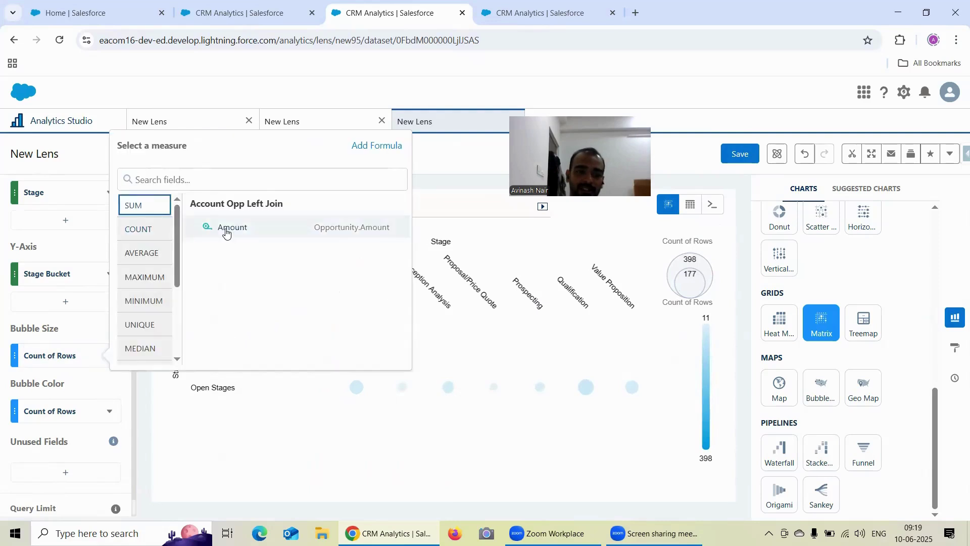
click(226, 231)
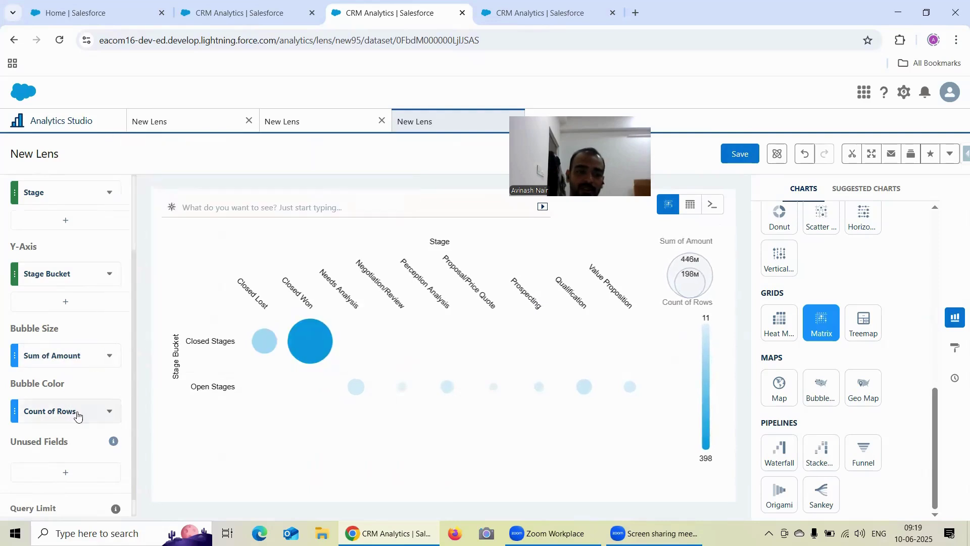
click(93, 408)
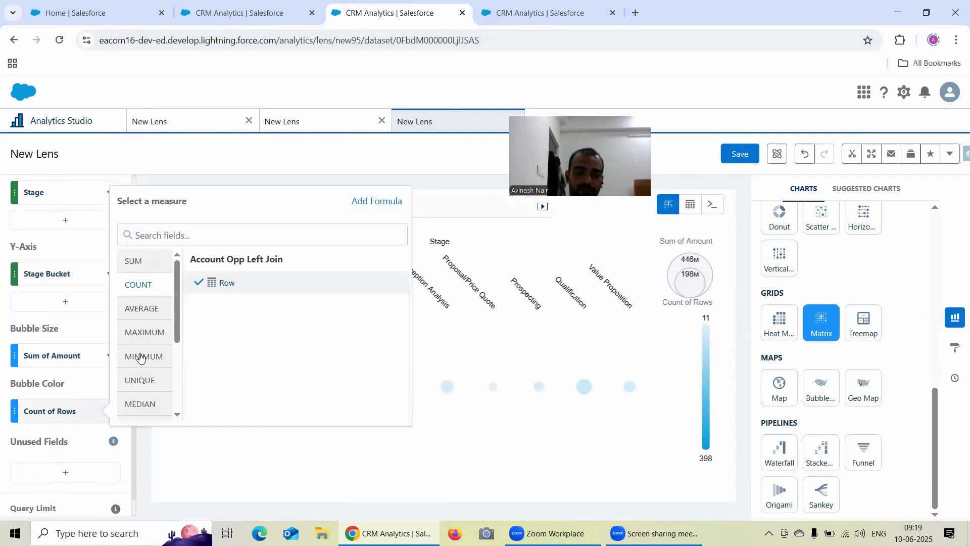
click(144, 307)
click(228, 283)
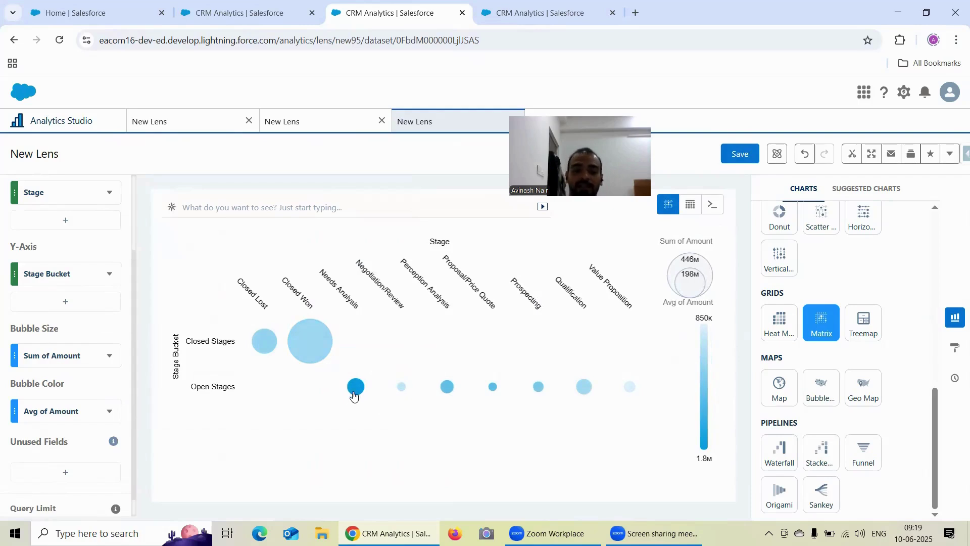
Compare the sum and average amounts of the Needs Analysis, Qualification, Closed Won and Closed Lost bubbles
mouse_move(356, 392)
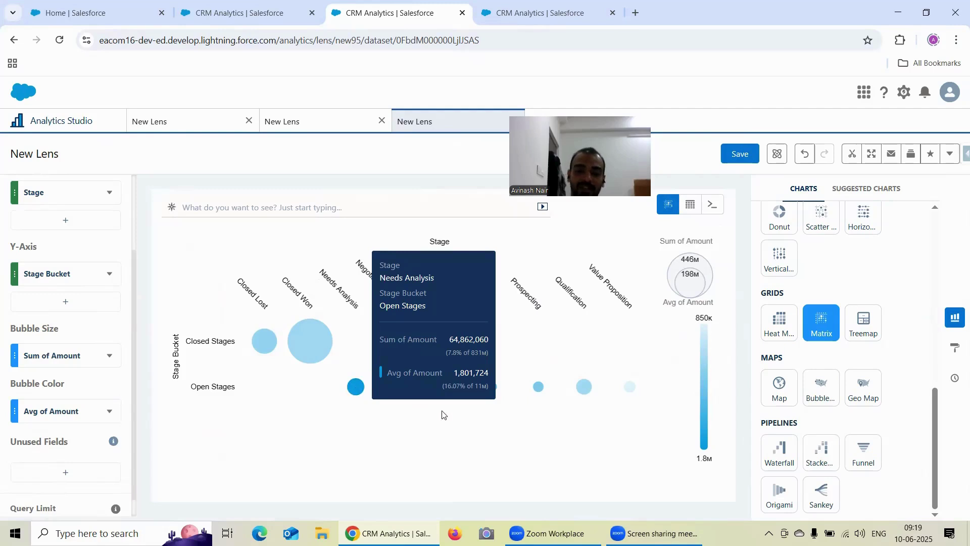
mouse_move(585, 392)
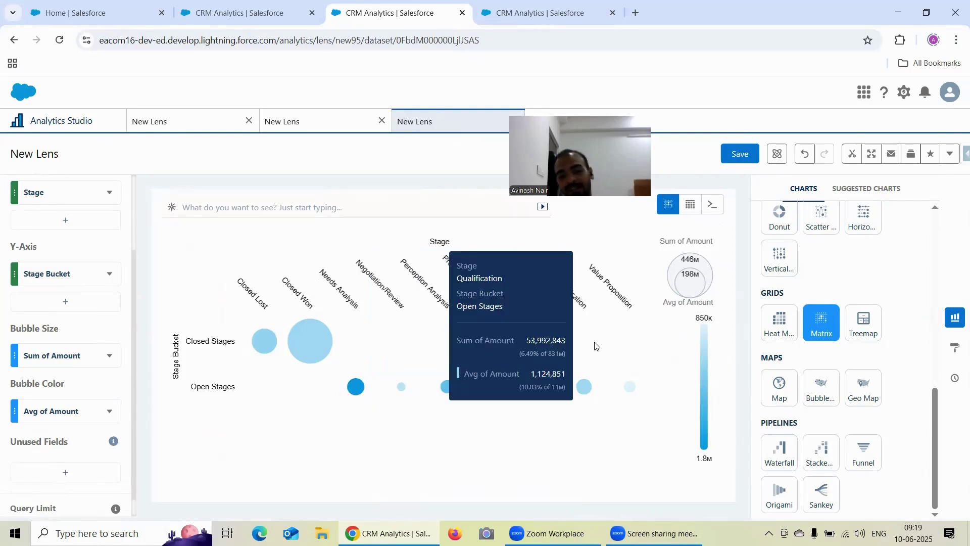
mouse_move(315, 350)
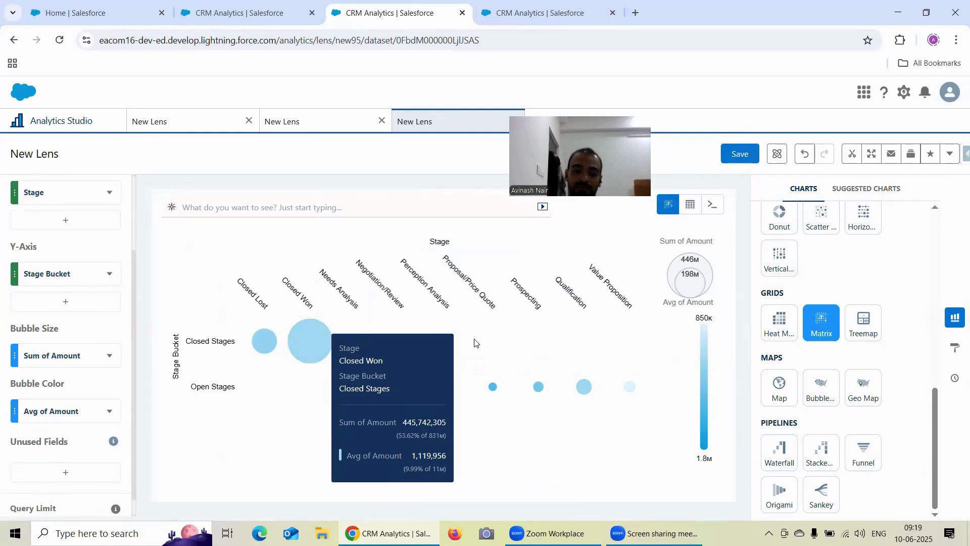
mouse_move(270, 346)
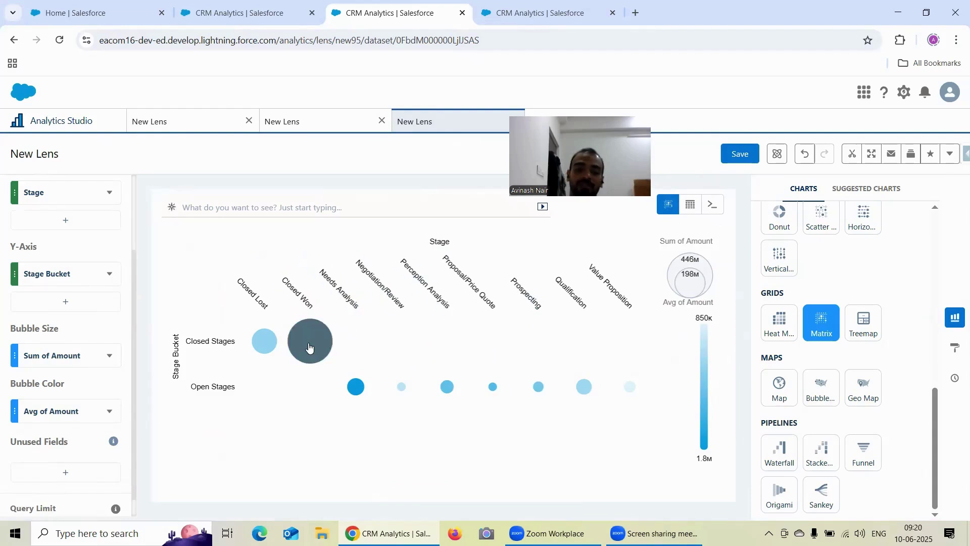
mouse_move(309, 348)
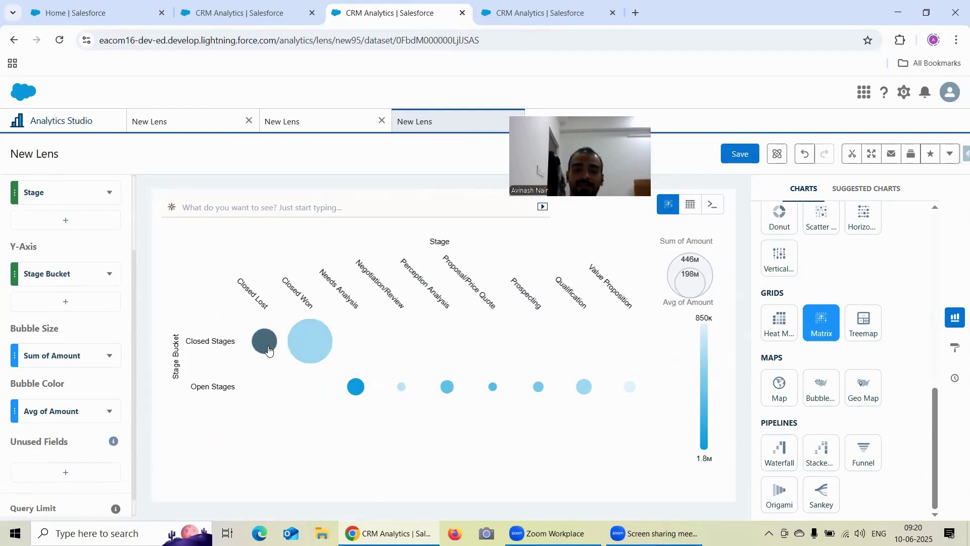
mouse_move(268, 348)
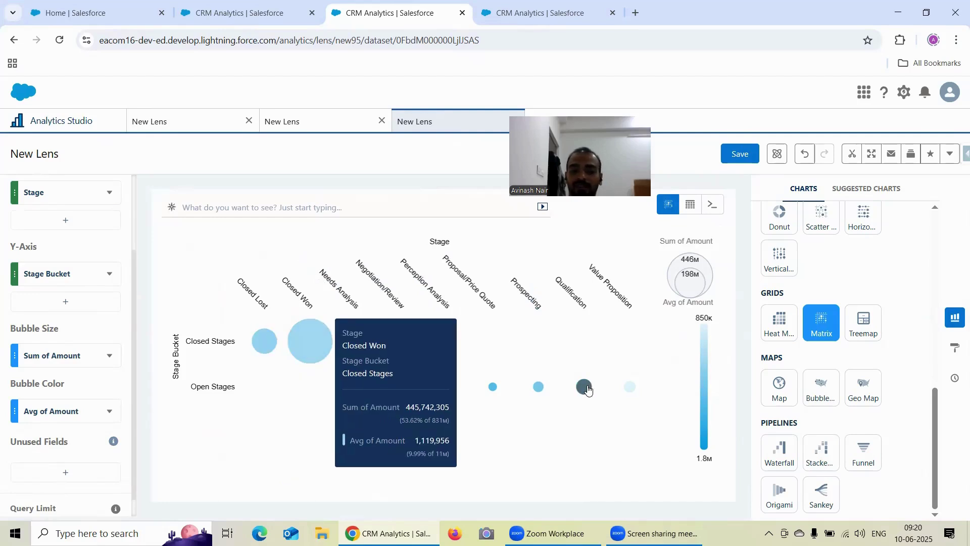
mouse_move(588, 389)
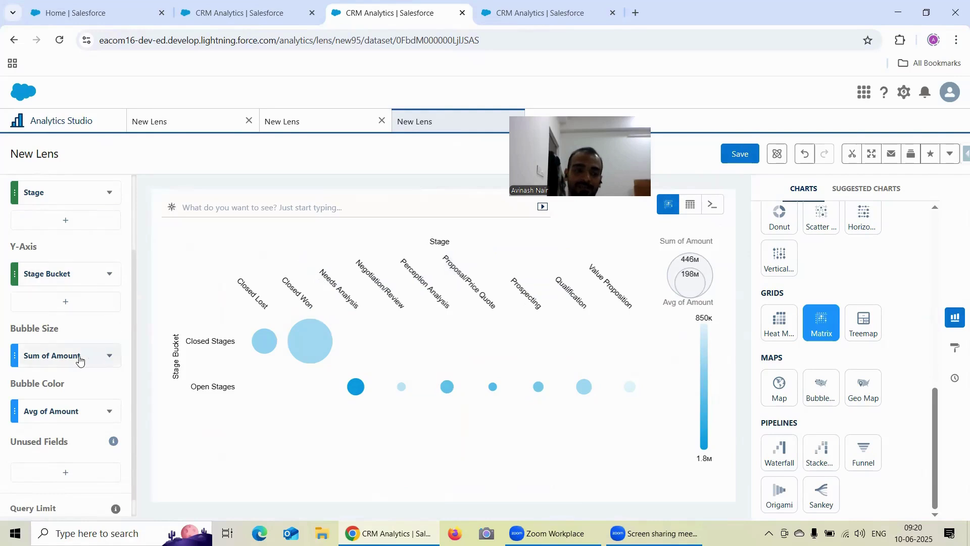
Review the formatting categories available for the matrix chart and expand the Matrix settings
click(954, 348)
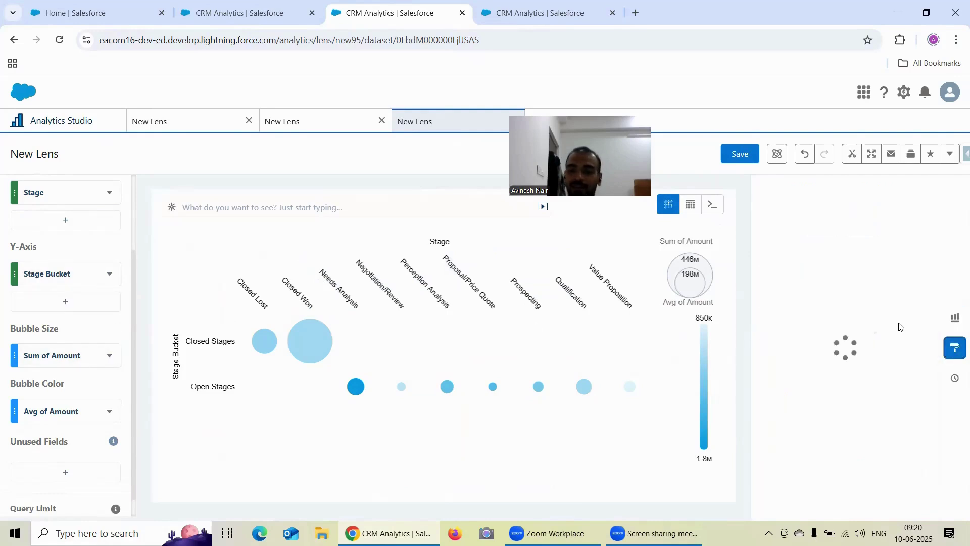
scroll(879, 309, down, 3)
scroll(879, 310, down, 1)
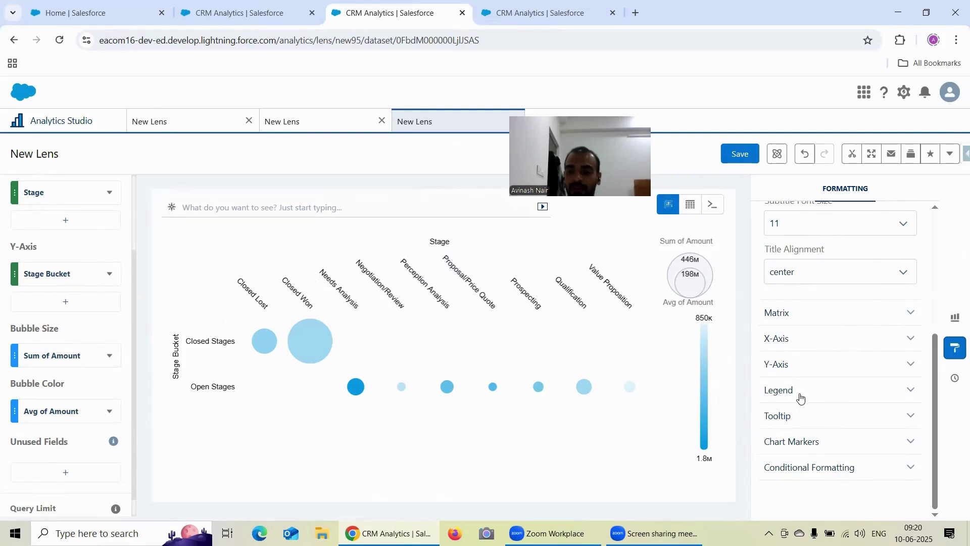
click(800, 322)
scroll(800, 343, down, 2)
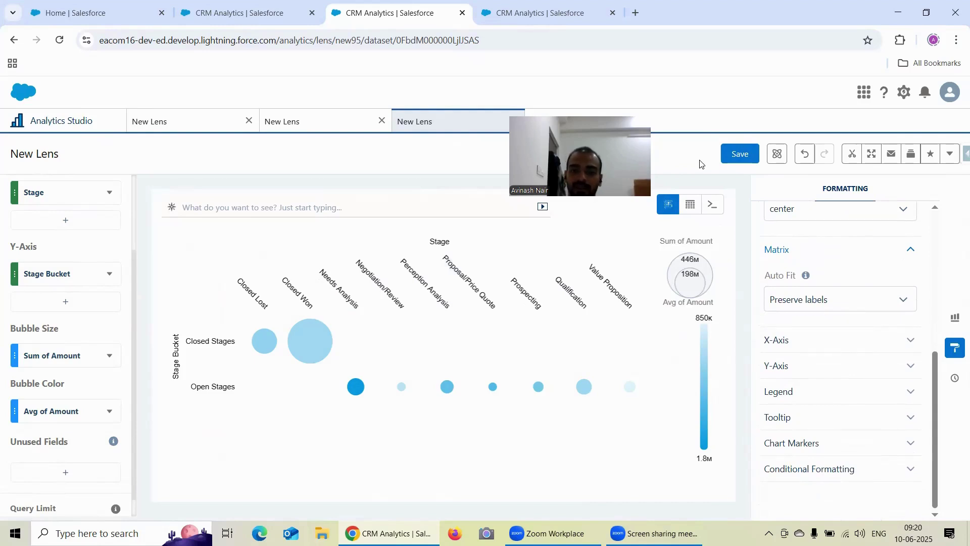
Save the lens under the name "Formatting Options Under Matrix Chart", choosing the app that stores it
click(739, 154)
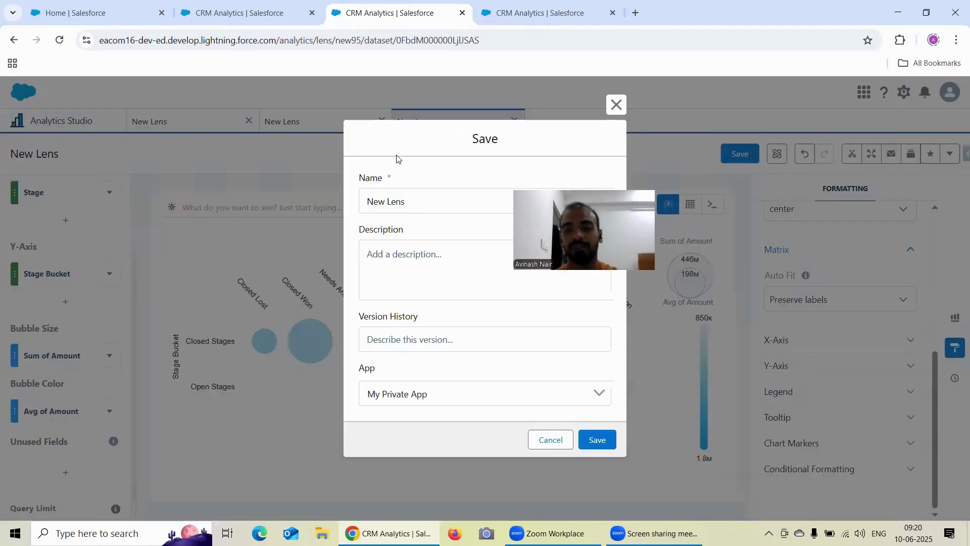
triple_click(409, 202)
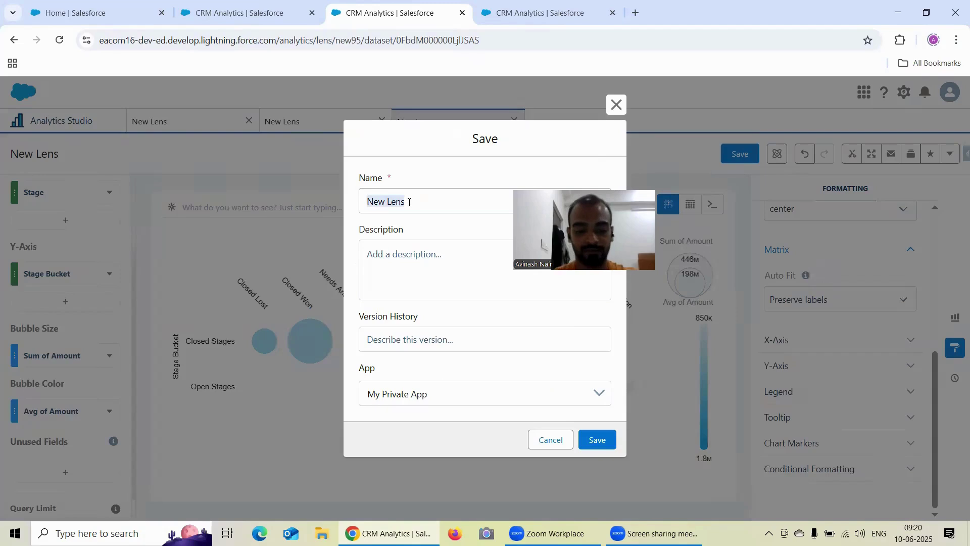
text(Formatting Options Under Matrix Chart)
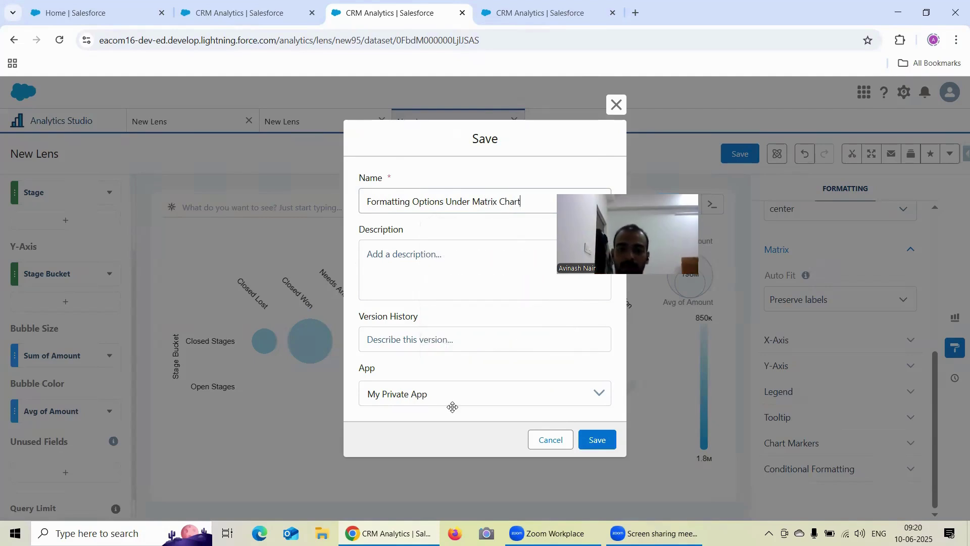
click(450, 402)
click(434, 455)
click(601, 440)
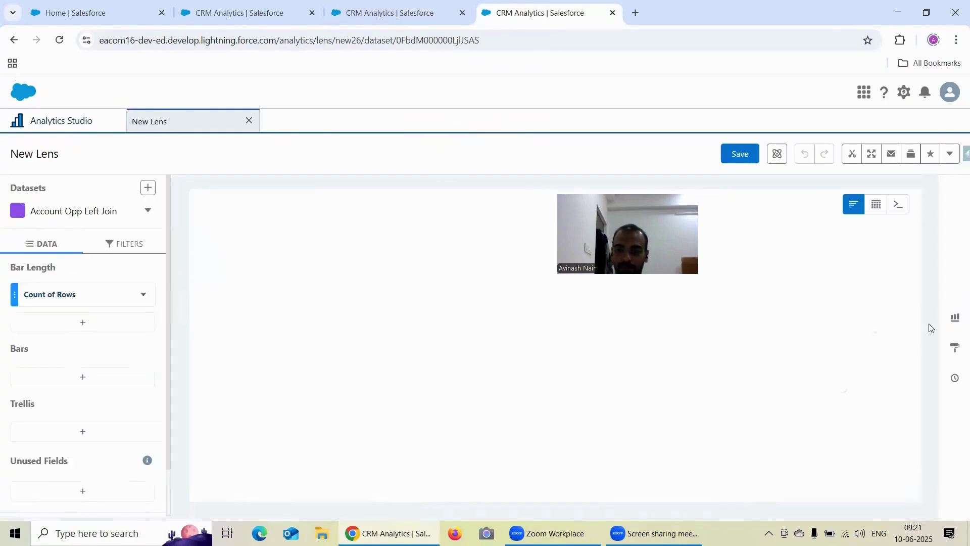
Change the chart of the new lens on the Account Opp Left Join dataset to Treemap
click(955, 317)
scroll(873, 334, down, 4)
scroll(871, 333, down, 5)
click(870, 325)
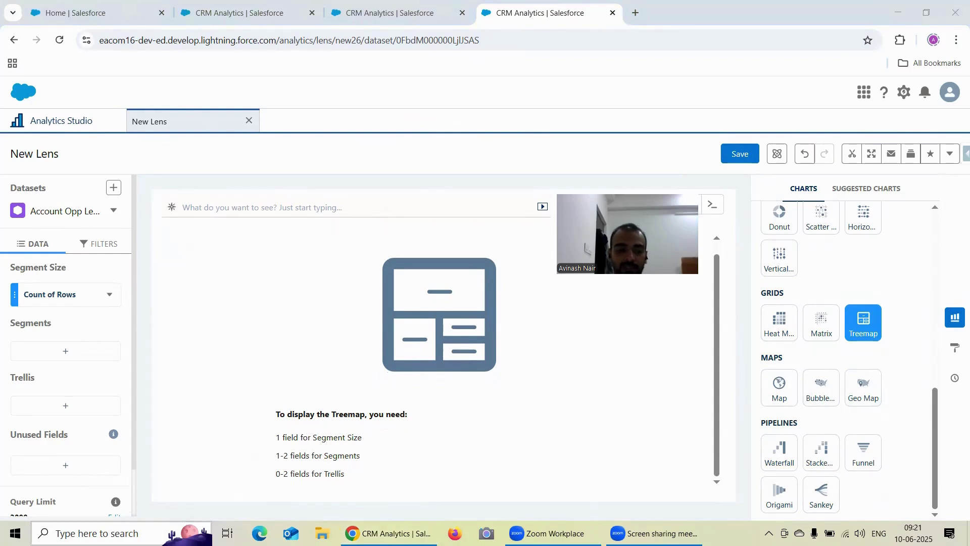
Open the training notes in Notepad++ and copy the Treemap's field requirements from the lens
click(101, 533)
text(Not)
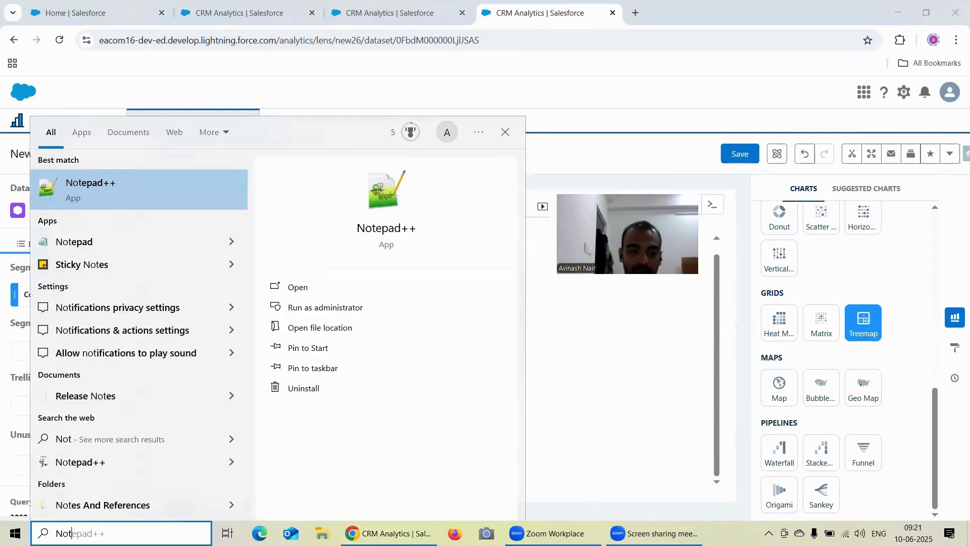
click(264, 282)
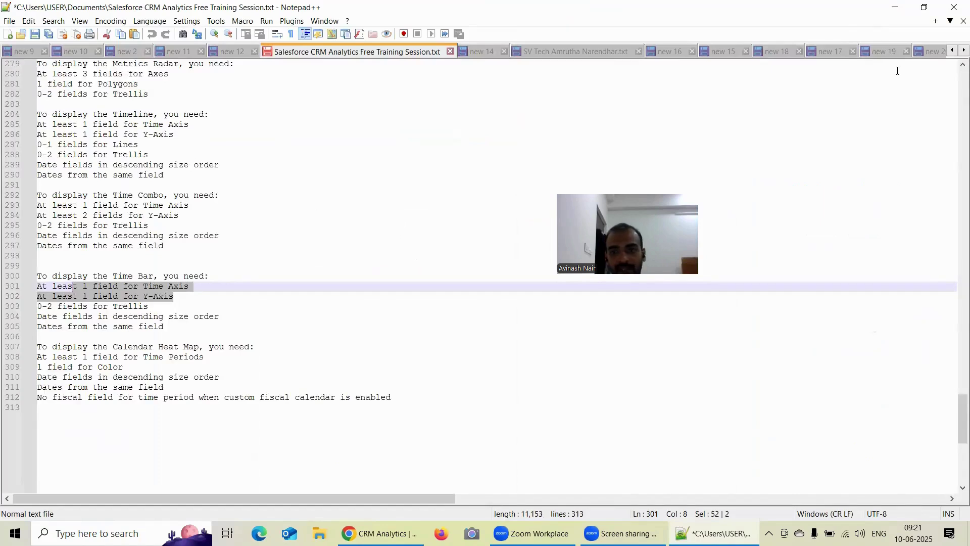
click(894, 7)
drag(356, 475, 263, 419)
key(ctrl+c)
Add the copied Treemap requirements at the end of Salesforce CRM Analytics Free Training Session.txt in Notepad++, separated by a blank line
click(713, 533)
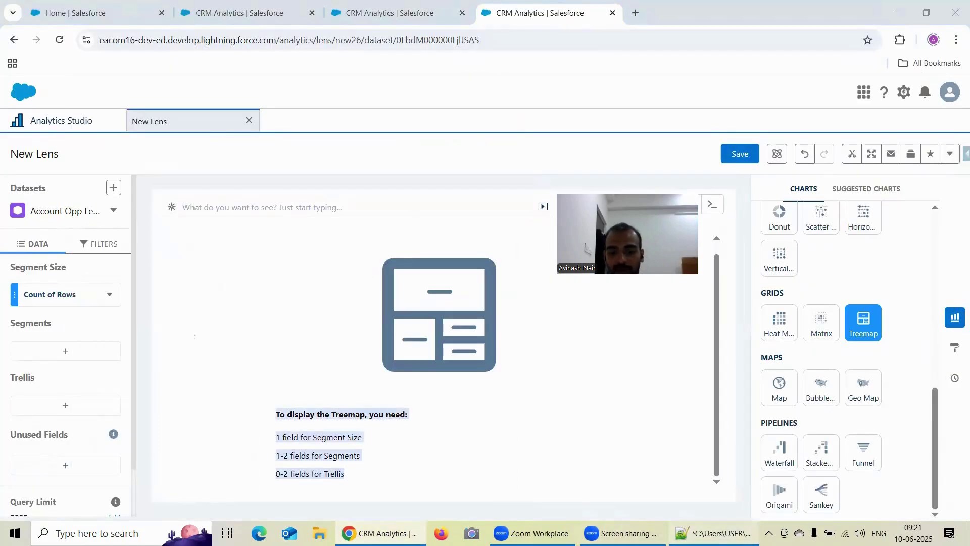
click(412, 401)
key(Return)
key(Return)
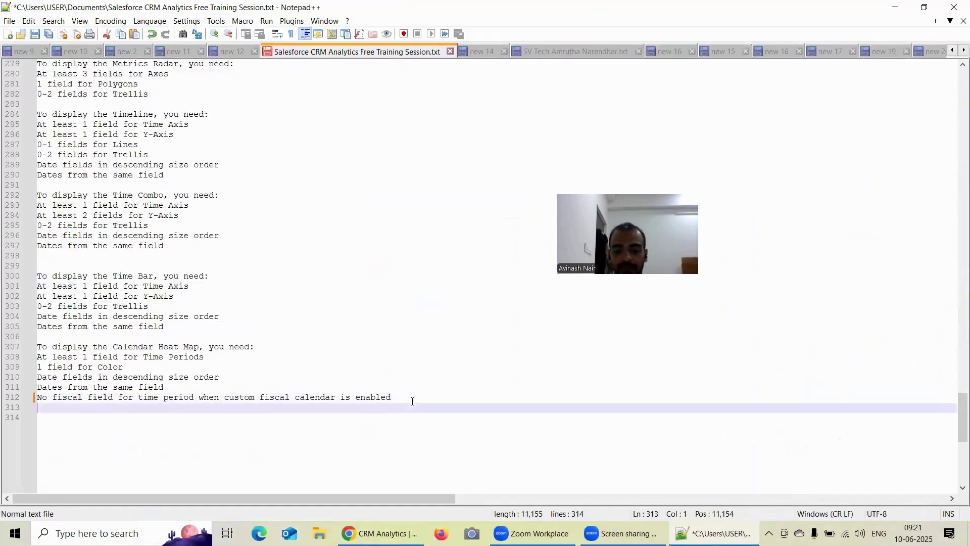
key(ctrl+v)
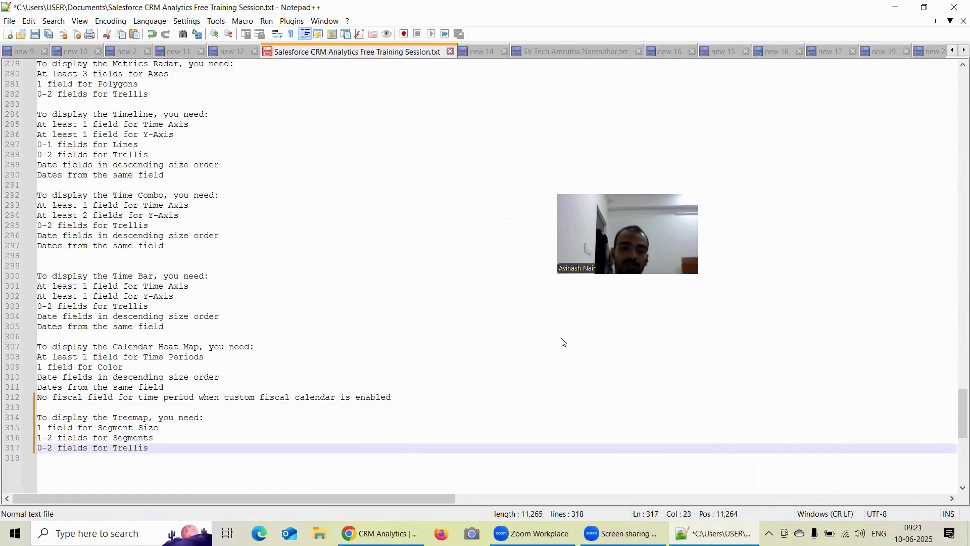
Switch back to the CRM Analytics lens and group the treemap's Segments by Stage Bucket
key(alt+Tab)
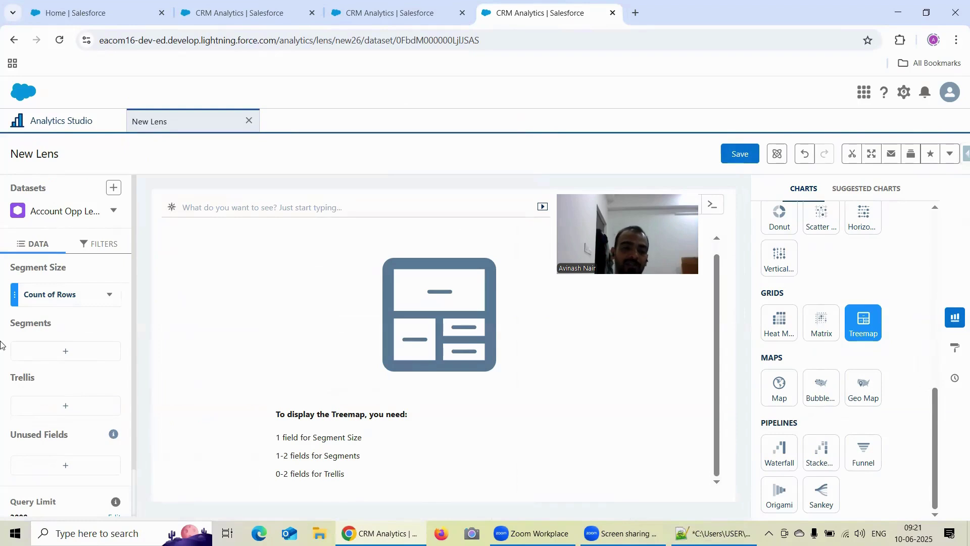
click(68, 353)
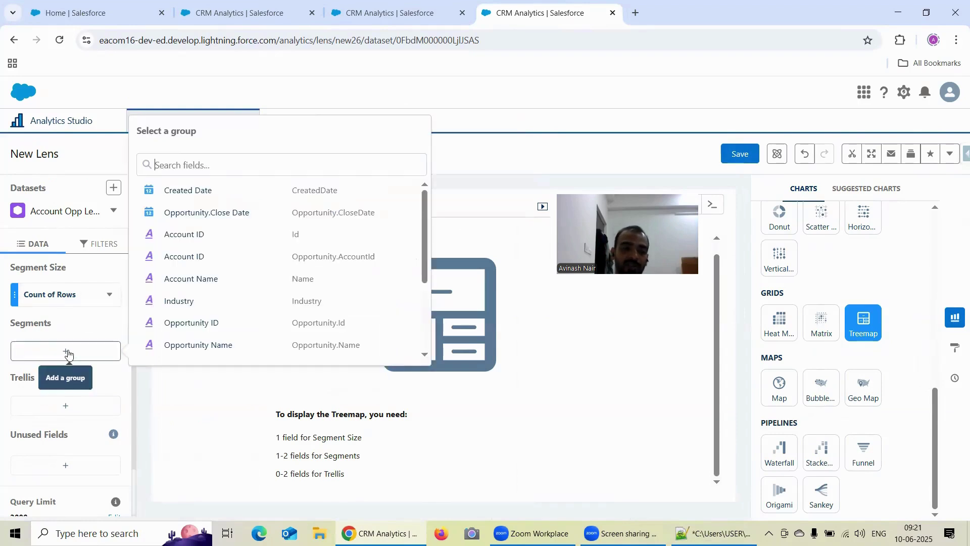
scroll(202, 277, down, 3)
click(205, 349)
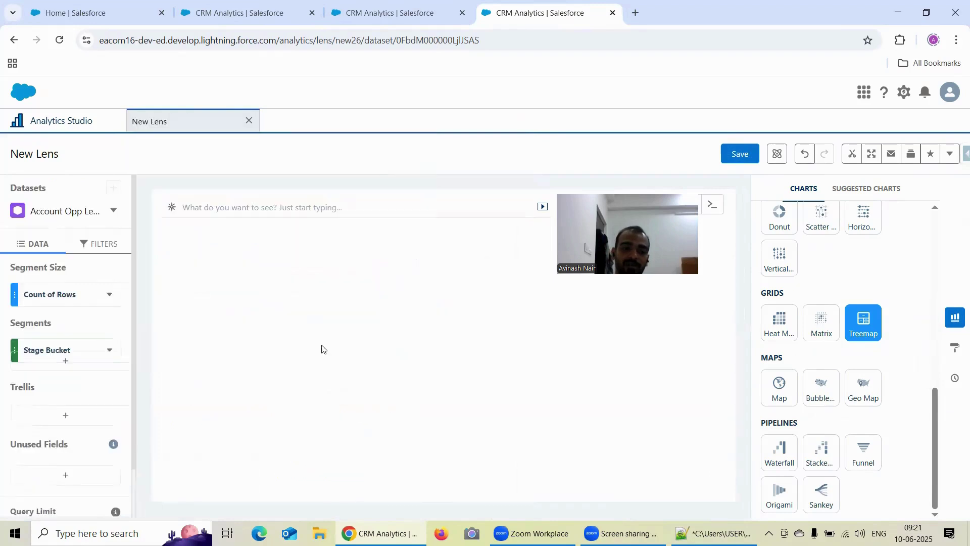
drag(616, 233, 609, 145)
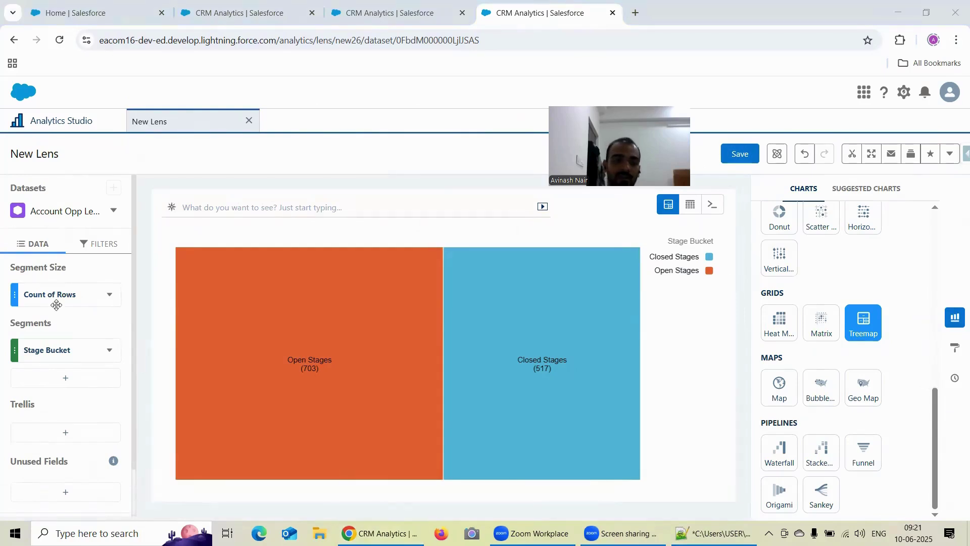
scroll(66, 397, down, 1)
scroll(67, 394, up, 1)
scroll(66, 409, down, 1)
scroll(72, 394, up, 1)
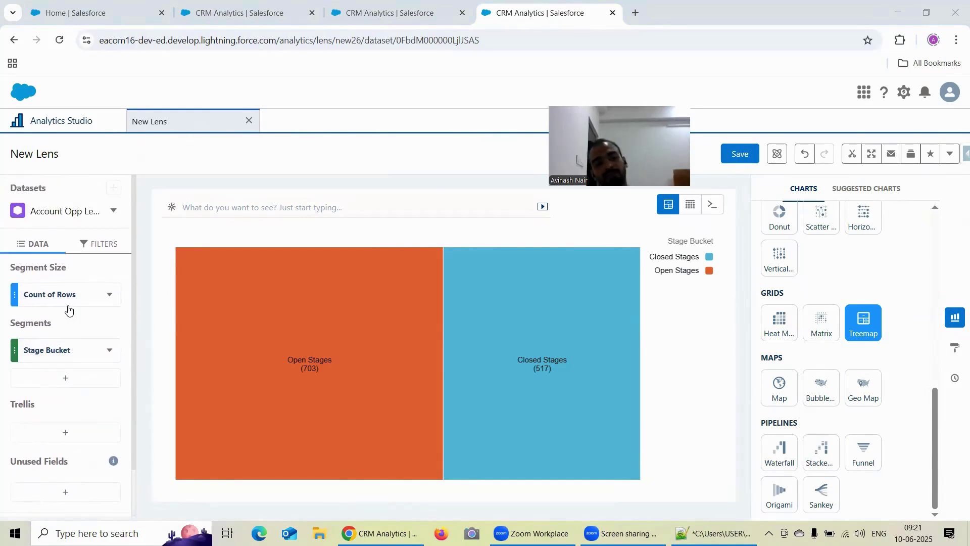
Inspect the Open Stages segment's details and regroup the treemap's Segments by Stage
mouse_move(415, 378)
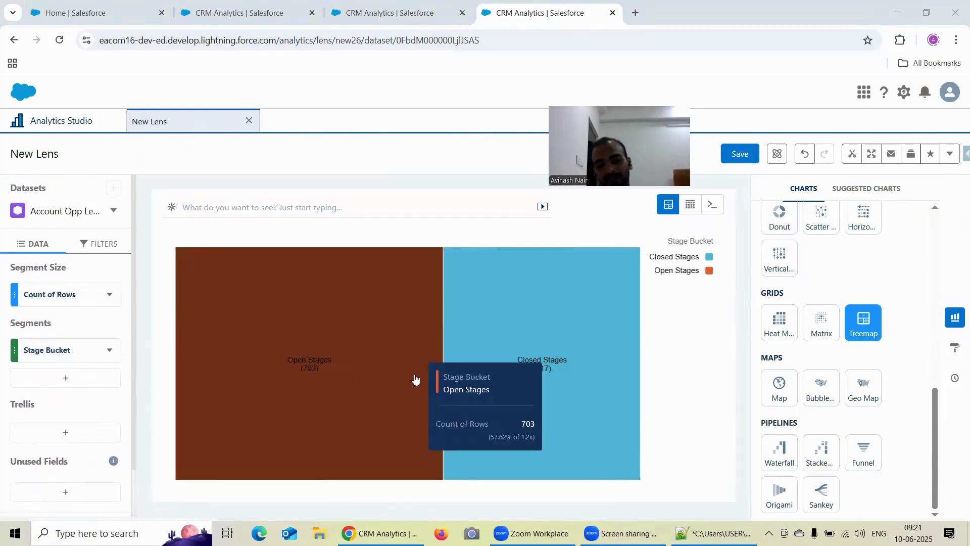
click(77, 352)
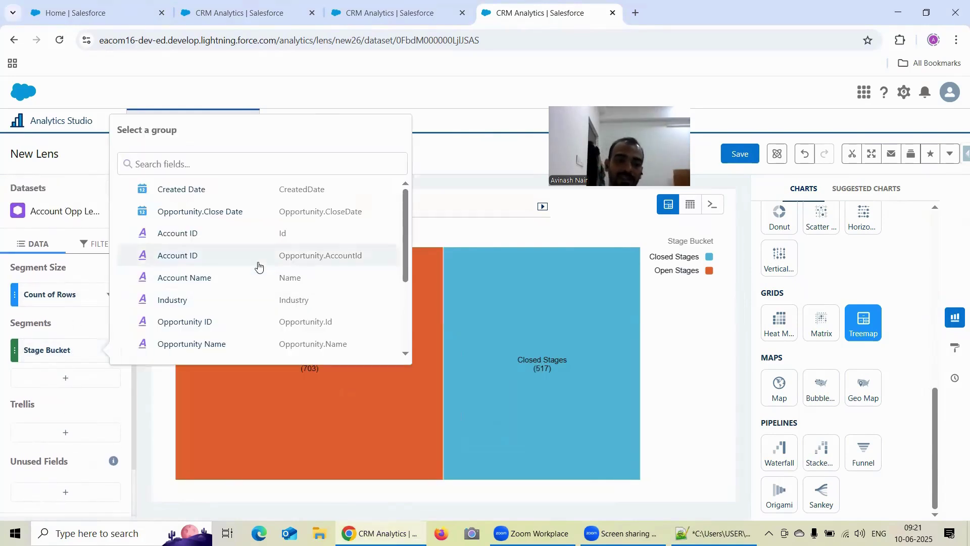
scroll(258, 267, down, 3)
click(187, 331)
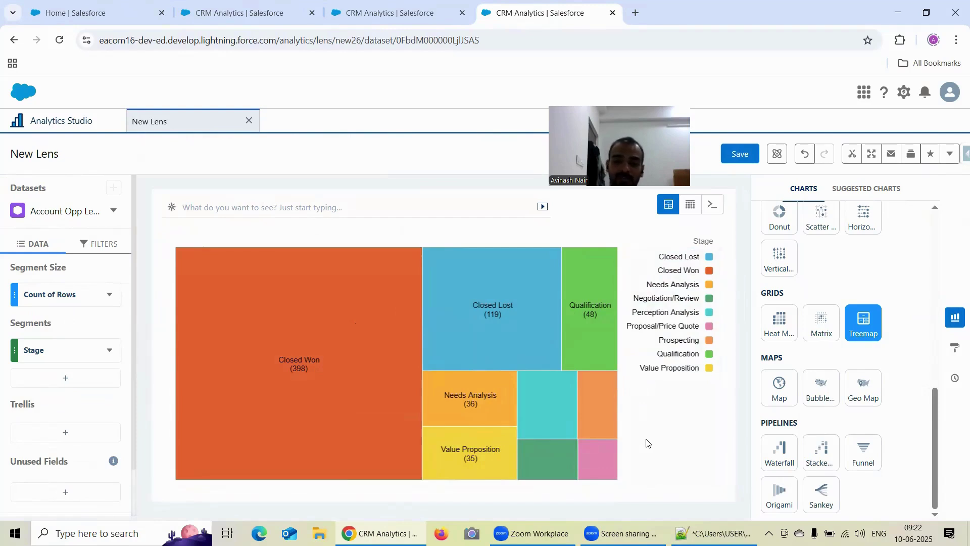
Open the chart's formatting options and expand the Treemap section to review its settings
click(955, 348)
scroll(833, 346, down, 5)
click(808, 340)
scroll(806, 323, down, 2)
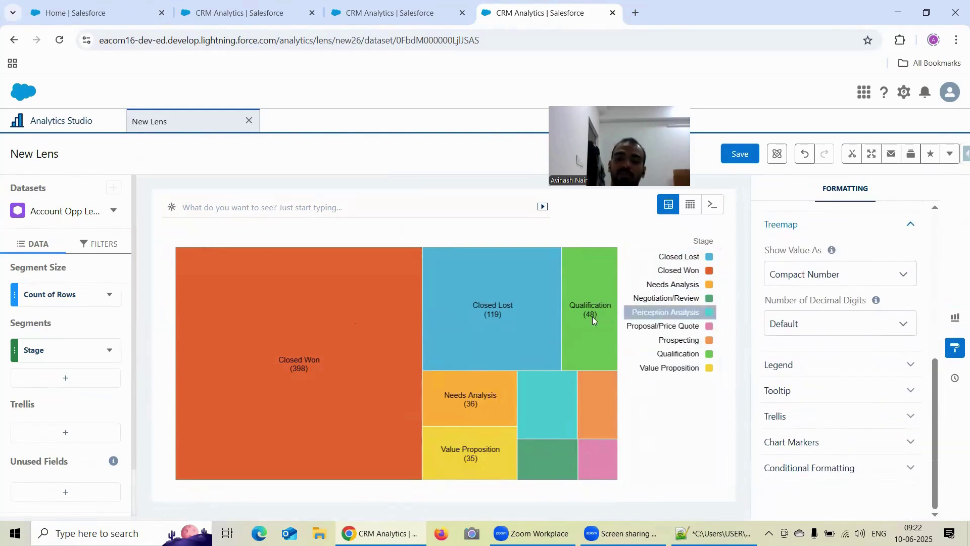
Save the lens as "Formatting Options Under Treemap" in the Recipe Dataset app
click(740, 154)
triple_click(419, 199)
text(Formatt)
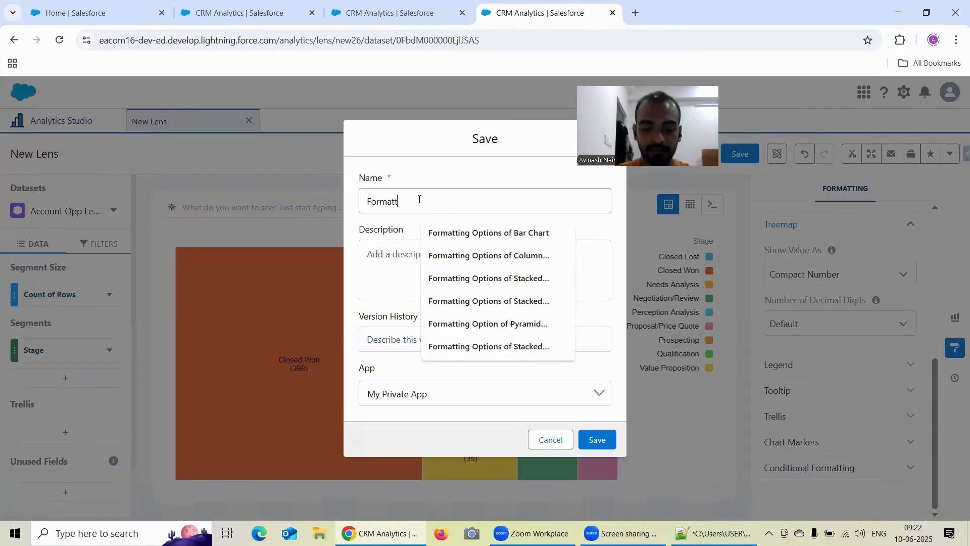
text(ing Opti)
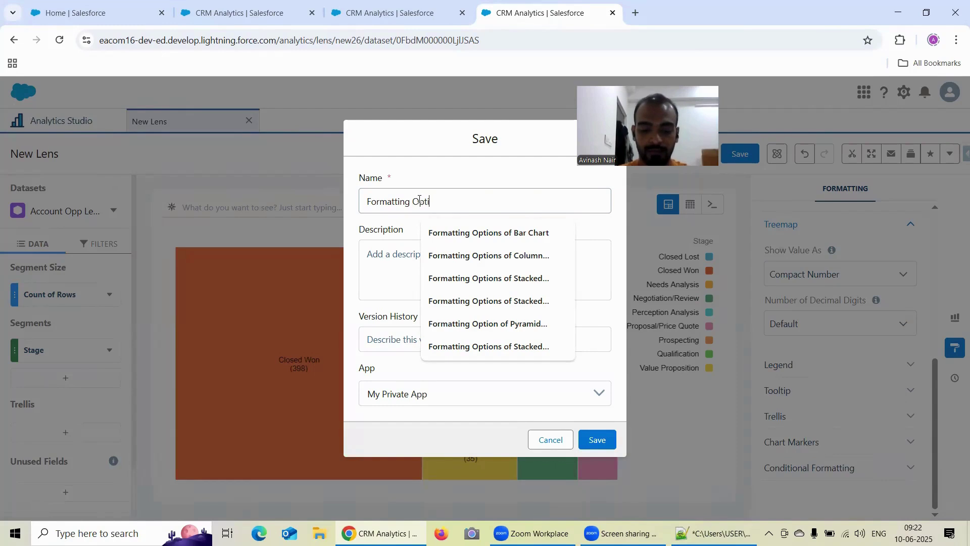
text(ons Under )
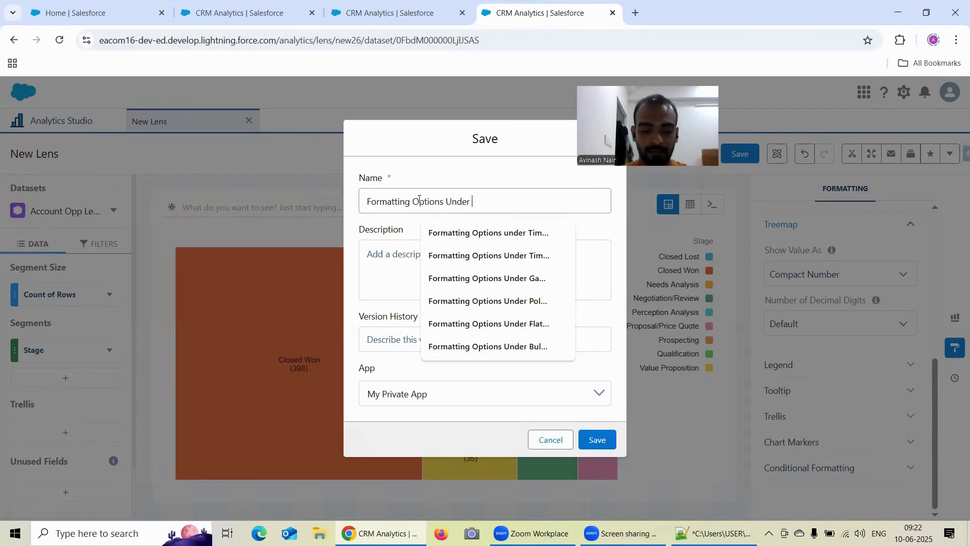
text(Treemap)
click(473, 396)
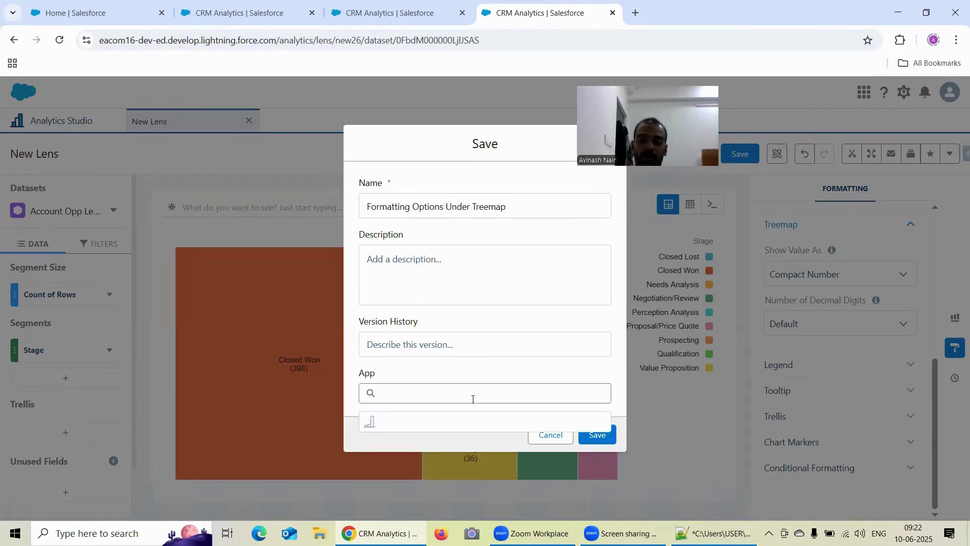
click(445, 454)
click(597, 440)
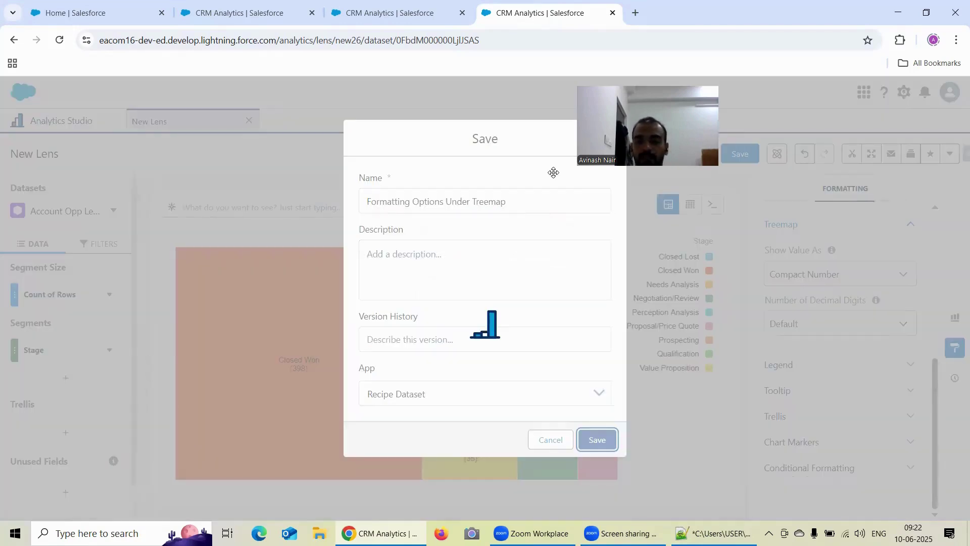
Review the heat map lenses, comparing Stage Bucket on the X-Axis only, on the Y-Axis only, and on the Y-Axis combined with Stage
click(281, 15)
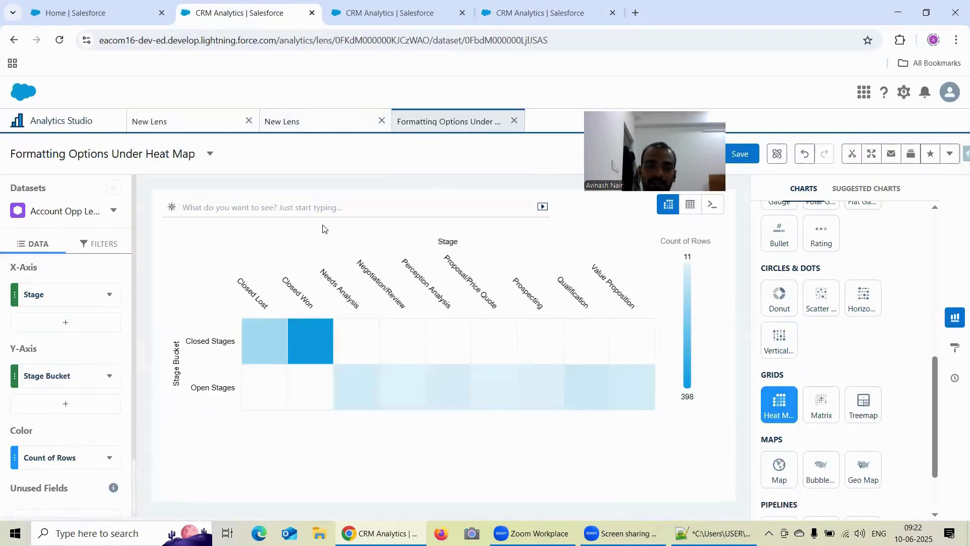
click(190, 130)
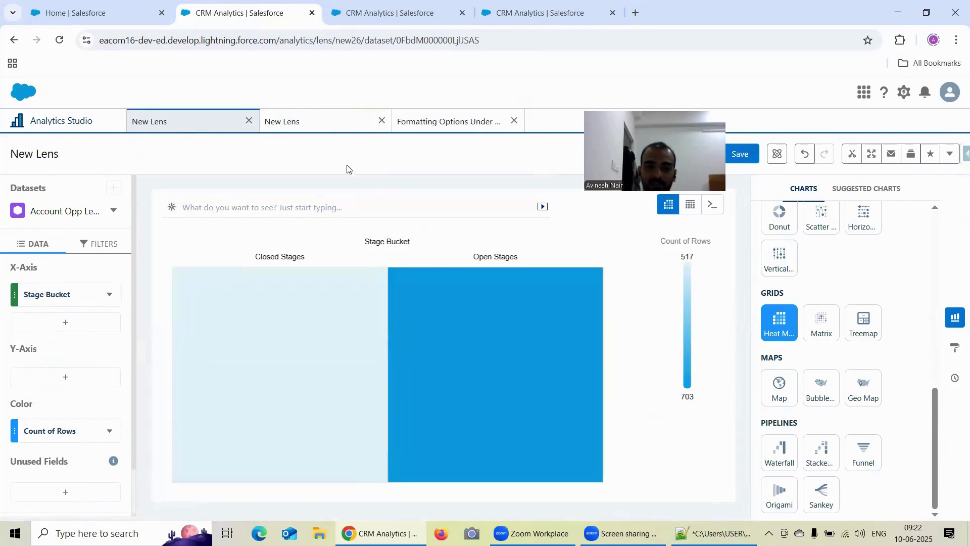
click(313, 129)
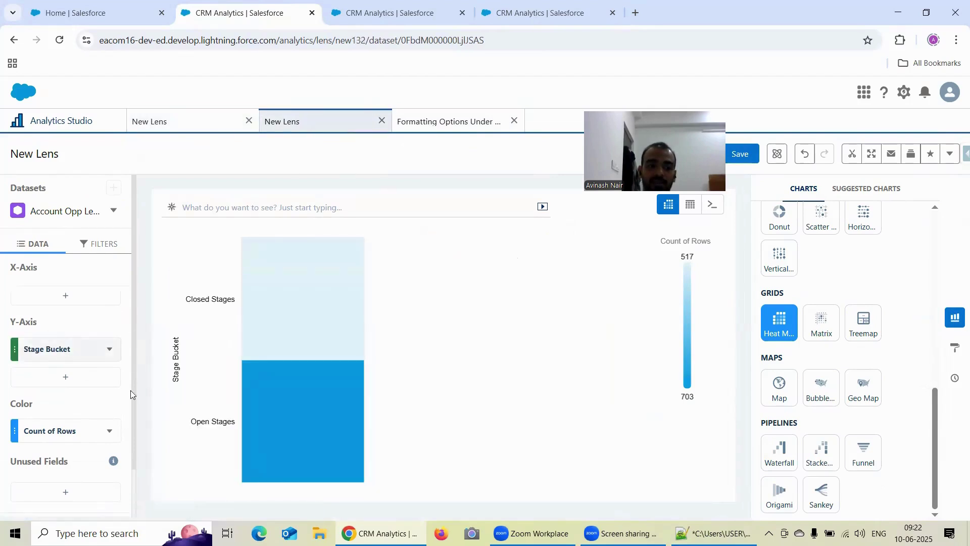
click(186, 129)
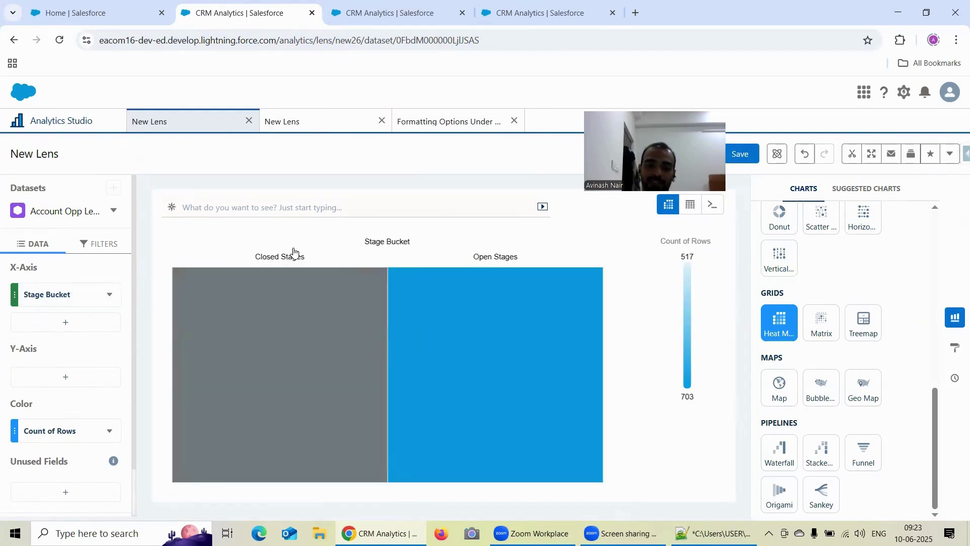
click(309, 131)
click(438, 125)
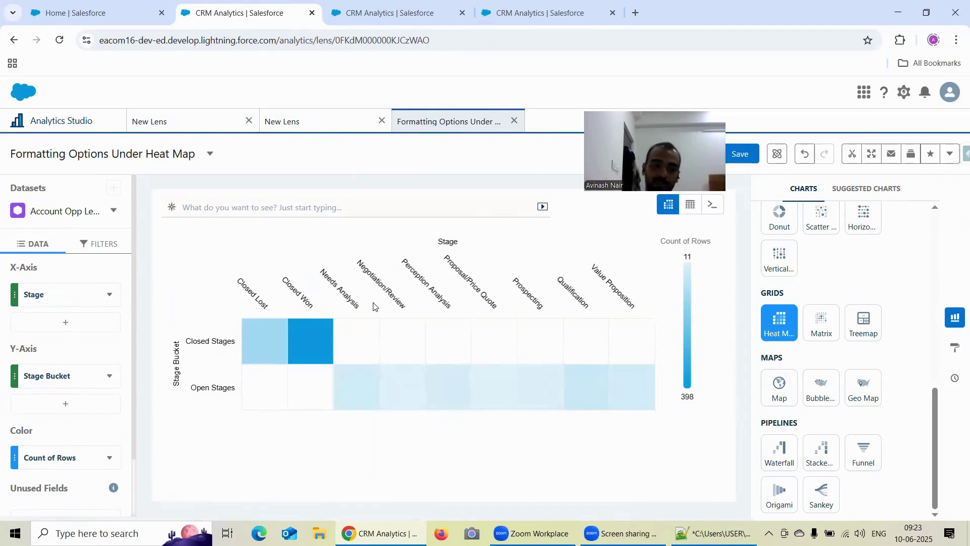
scroll(48, 407, down, 1)
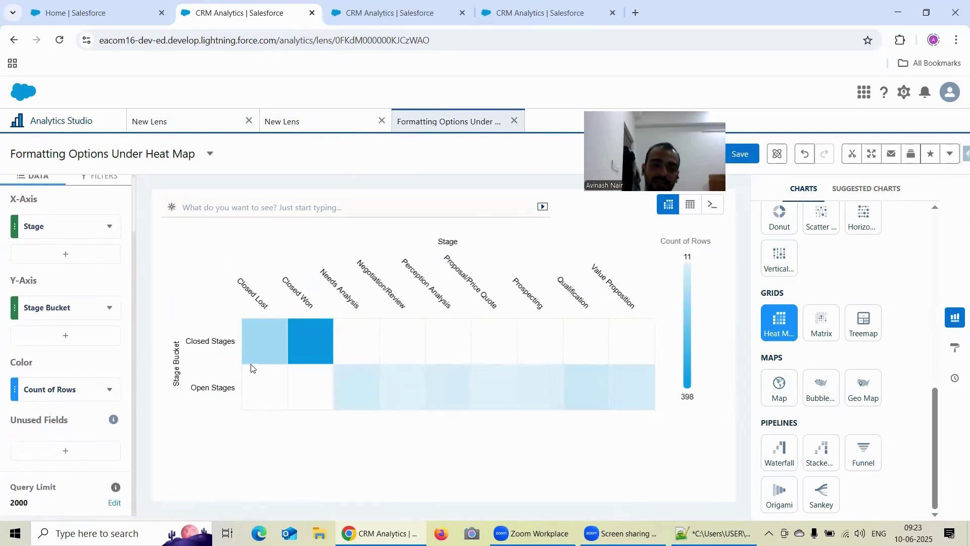
Compare the axis, Bubble Size and Bubble Color fields of the Matrix lens with the fields of the Heat Map lens
click(368, 14)
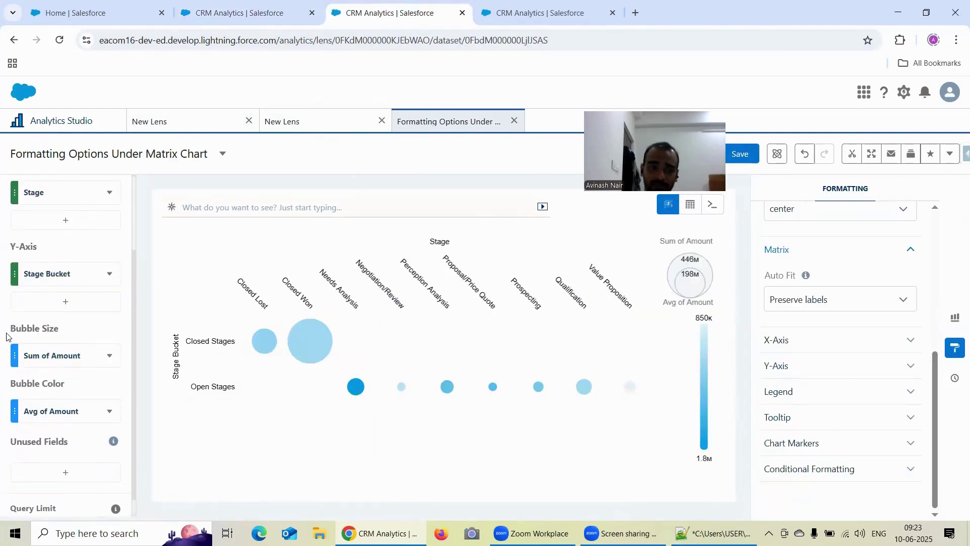
scroll(99, 331, up, 2)
click(255, 13)
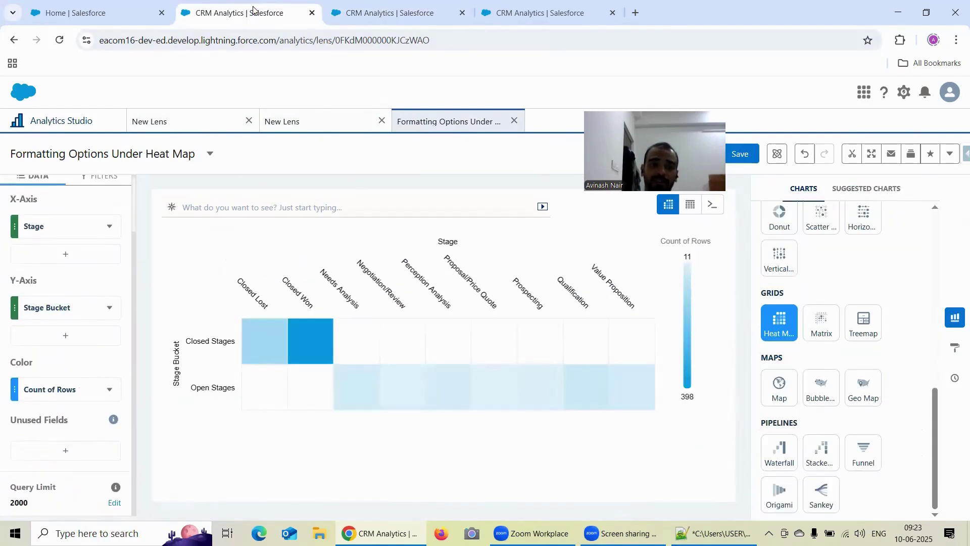
click(394, 14)
scroll(61, 347, down, 1)
scroll(60, 347, down, 2)
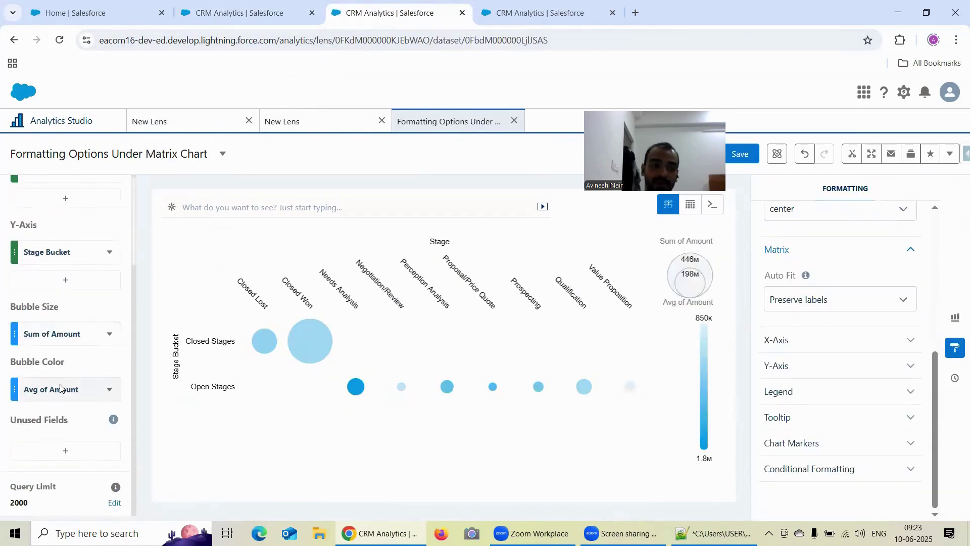
scroll(74, 374, up, 1)
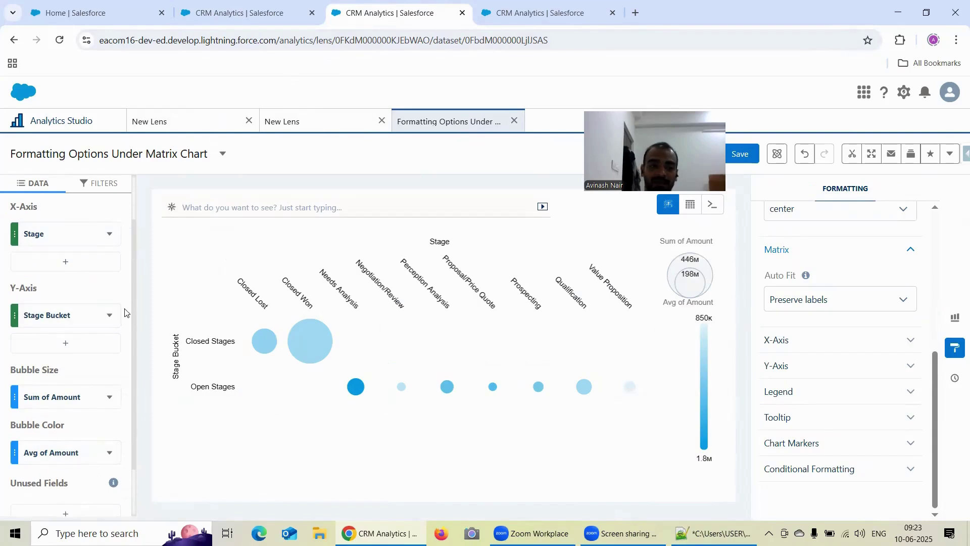
scroll(73, 324, down, 1)
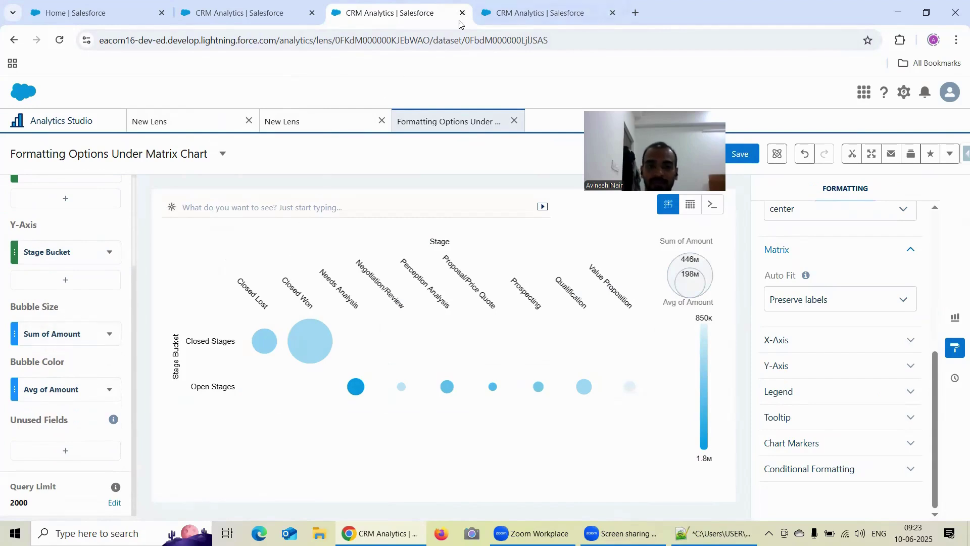
Check the Segment Size and Segments fields of the saved Treemap lens, and open the training notes in Notepad++
click(538, 13)
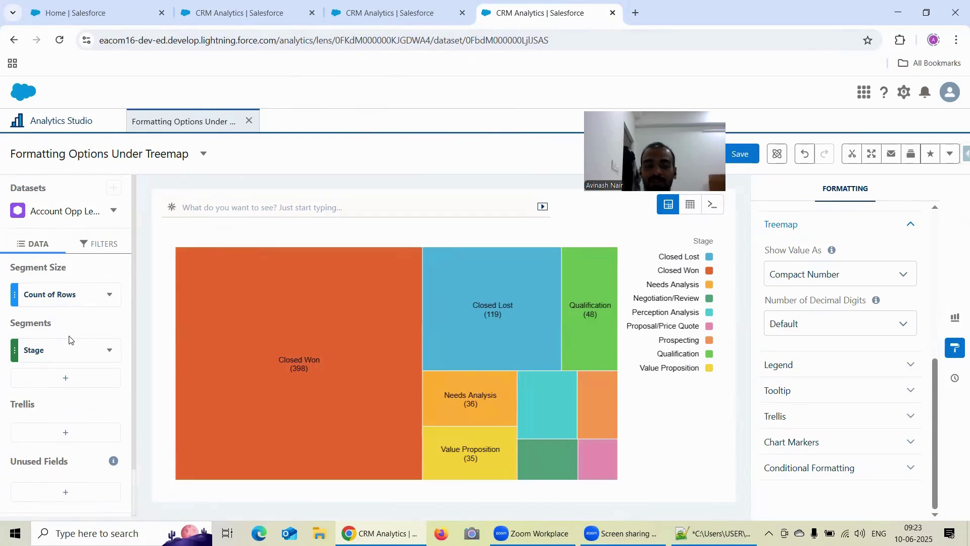
click(712, 533)
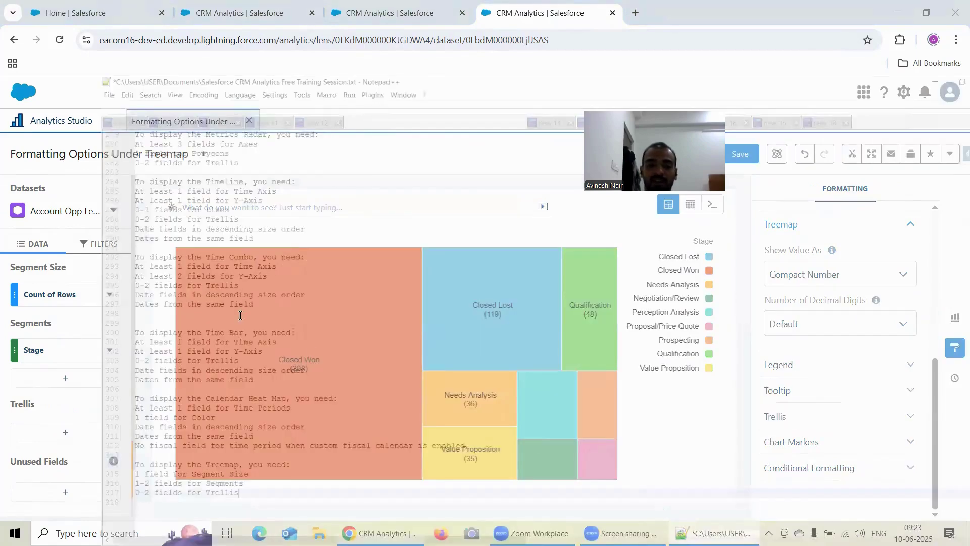